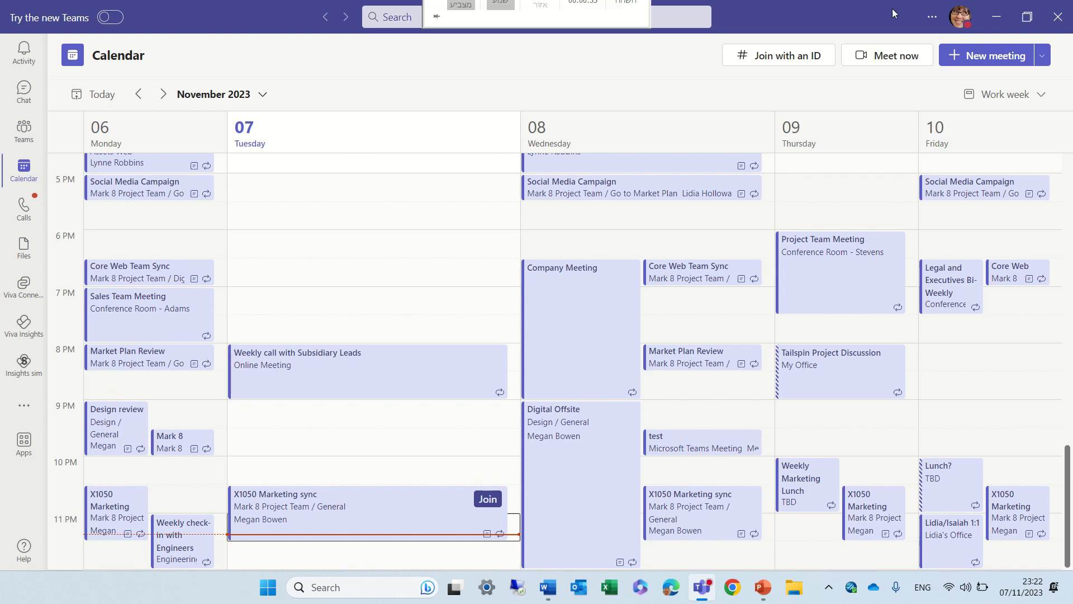
Join the 'test' meeting with the camera off and the meeting window maximized.
left_click(681, 441)
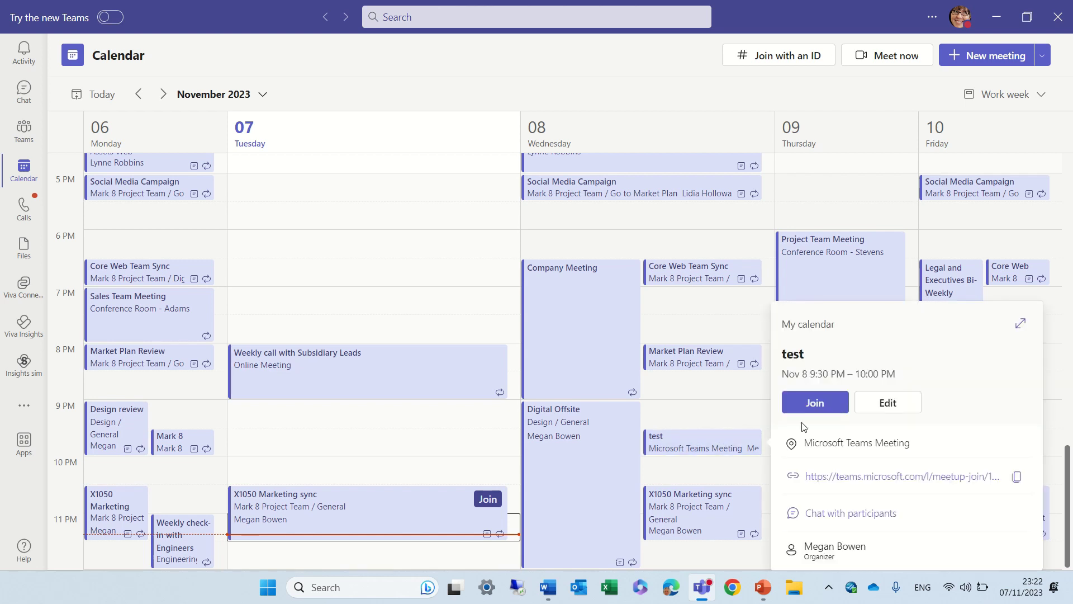
left_click(825, 402)
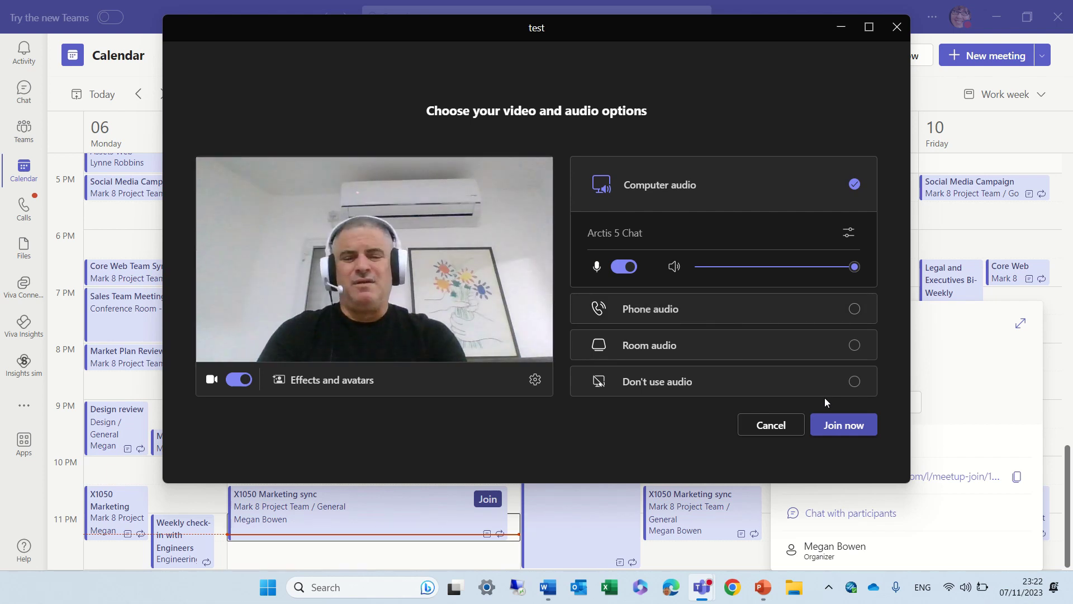
left_click(846, 426)
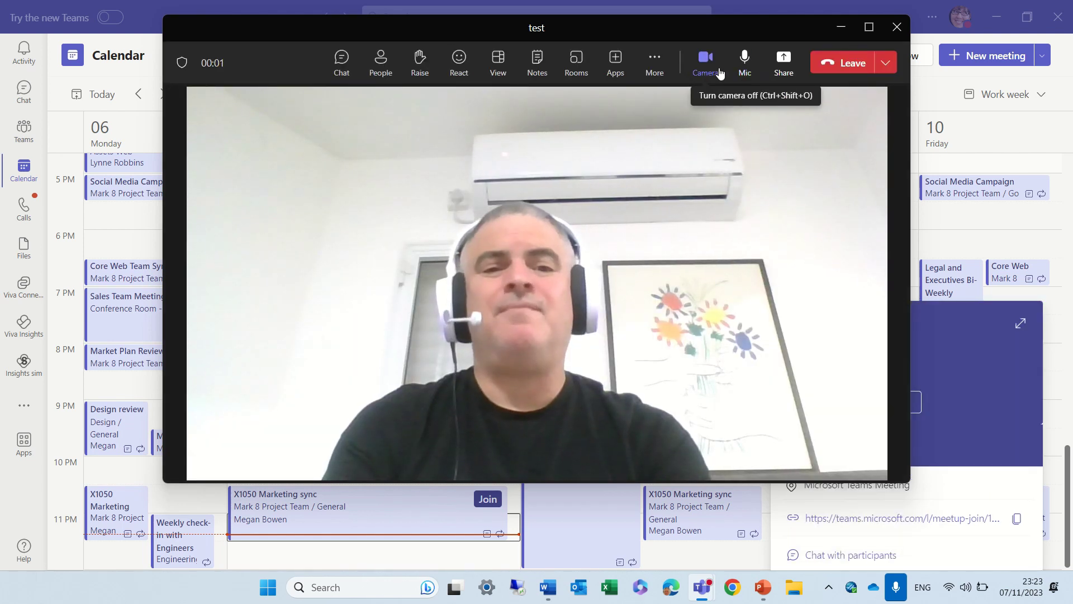
left_click(706, 59)
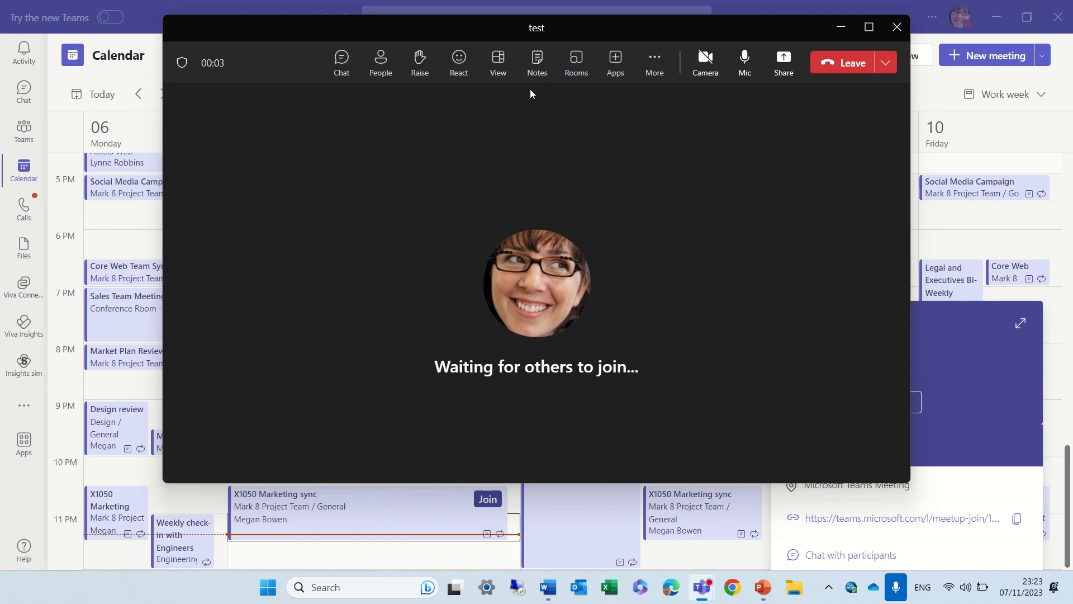
left_click(876, 26)
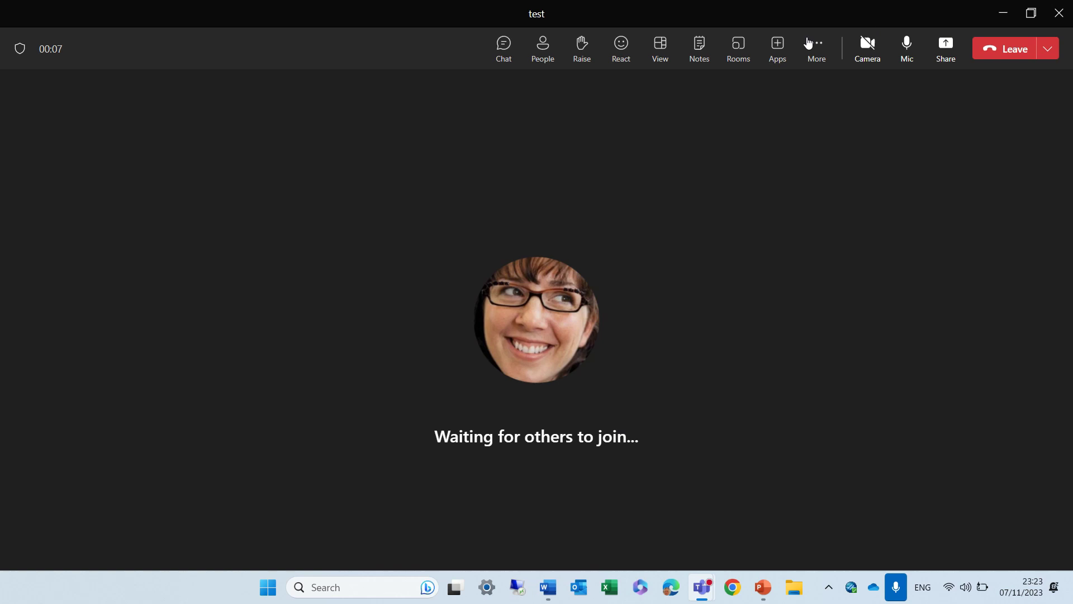
left_click(812, 54)
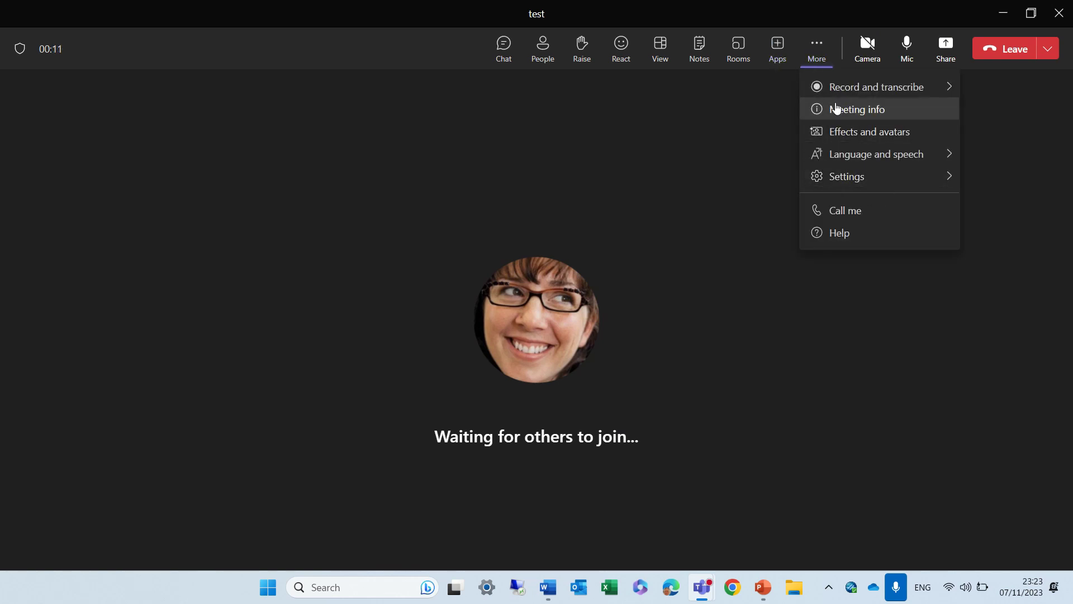
Change the meeting view to Immersive space (3D) and enter it with the current avatar.
left_click(668, 64)
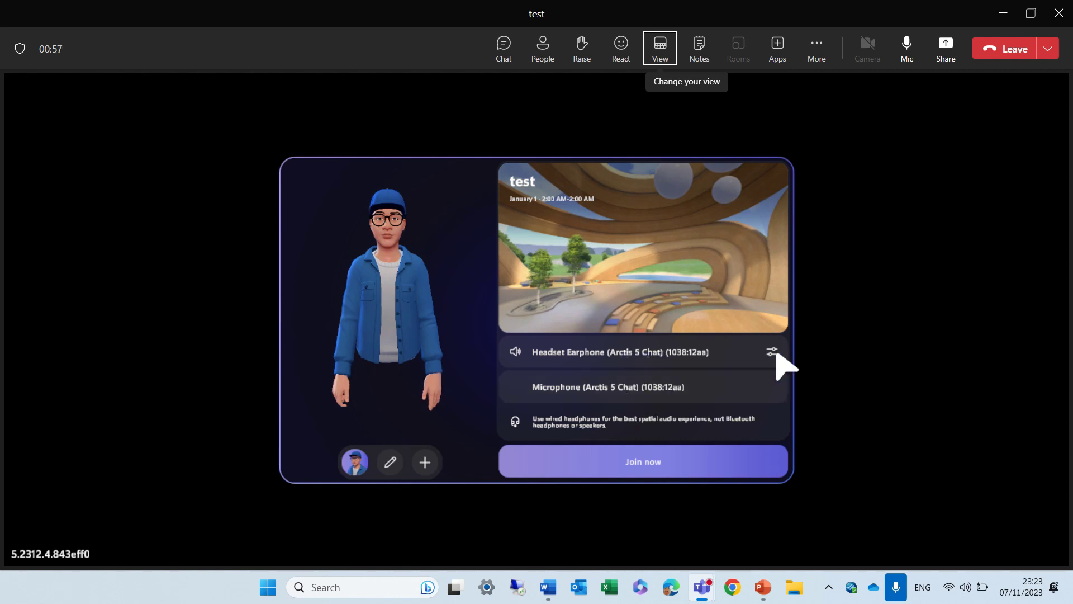
left_click(772, 352)
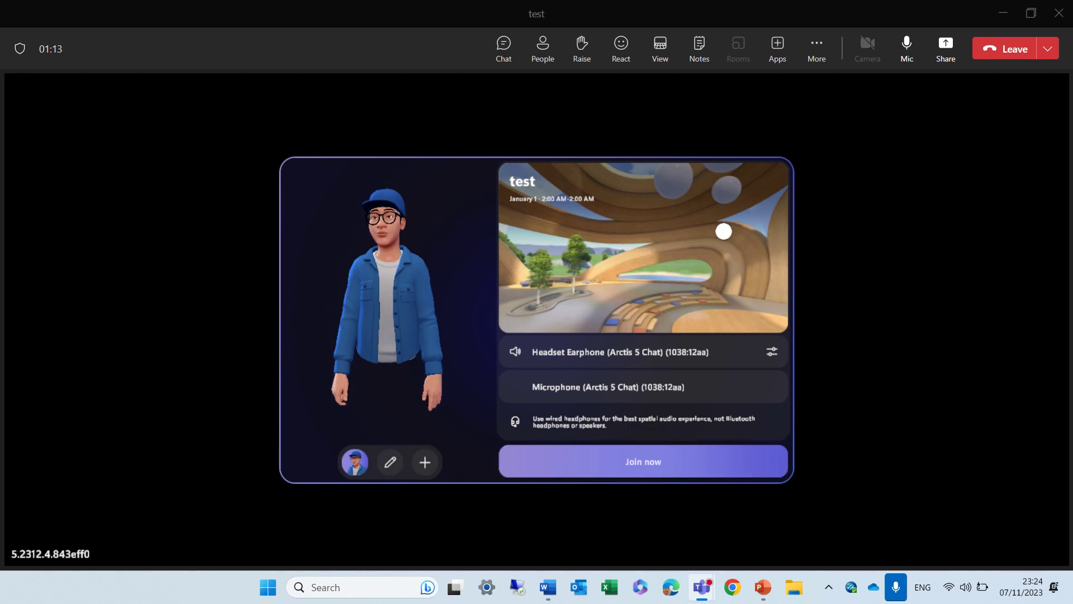
left_click(660, 472)
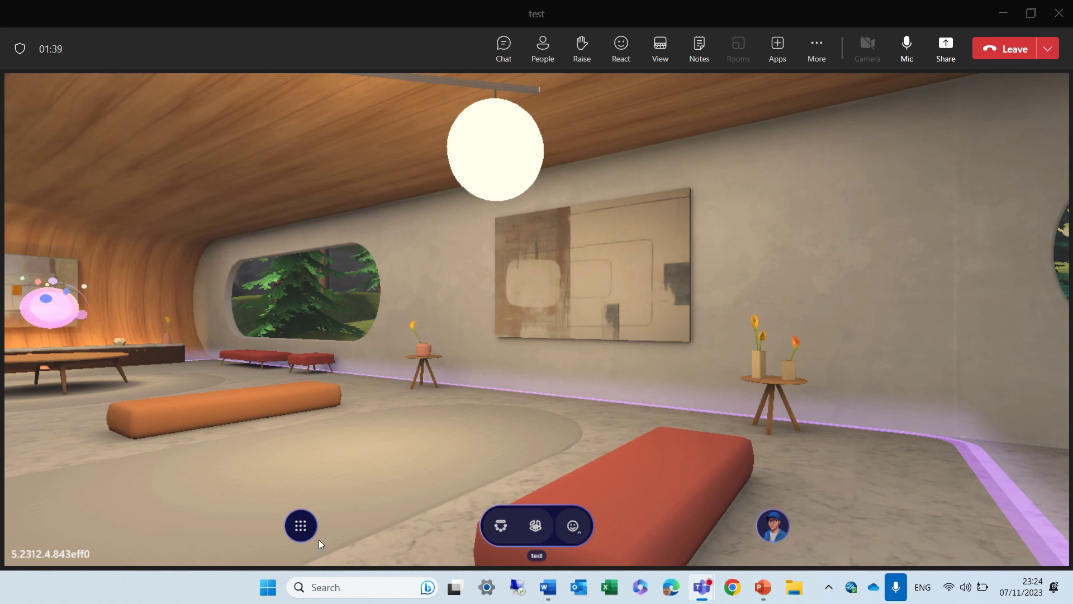
Open the 3D space Settings and browse its Theme and Support pages.
left_click(302, 528)
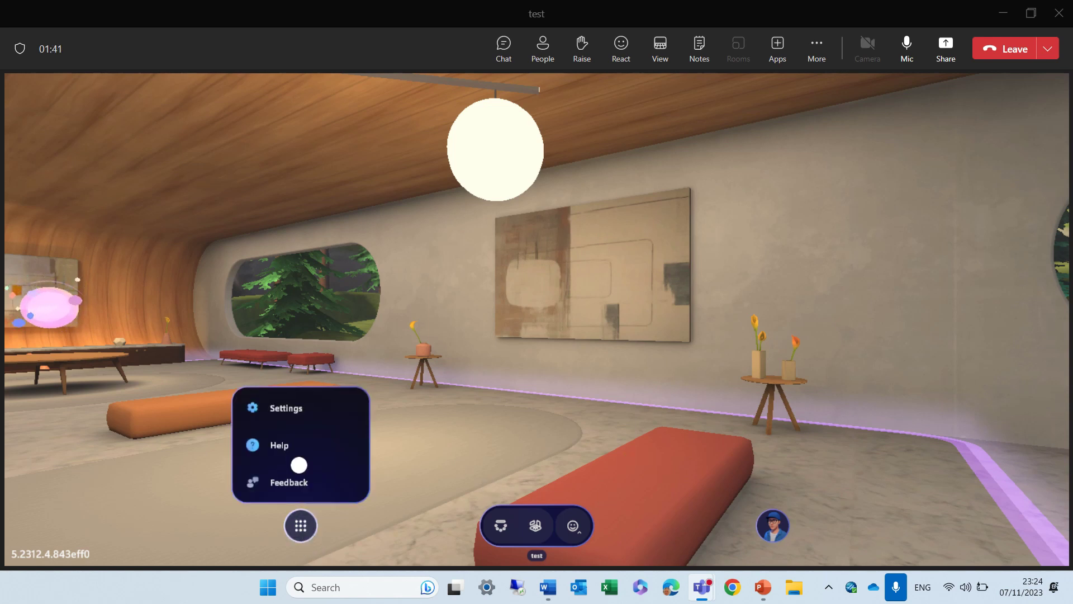
left_click(302, 421)
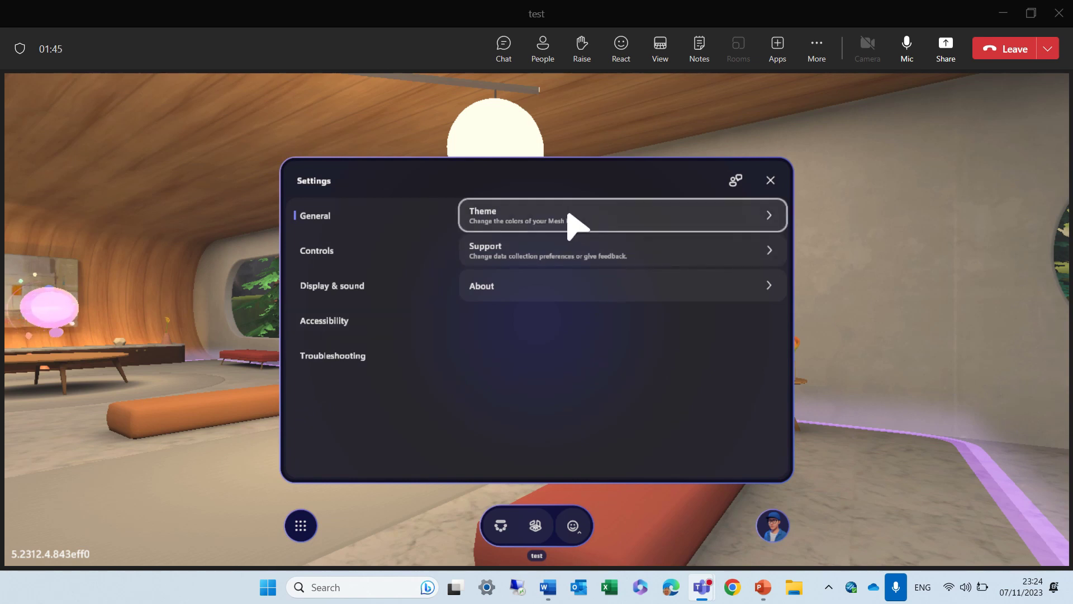
left_click(570, 225)
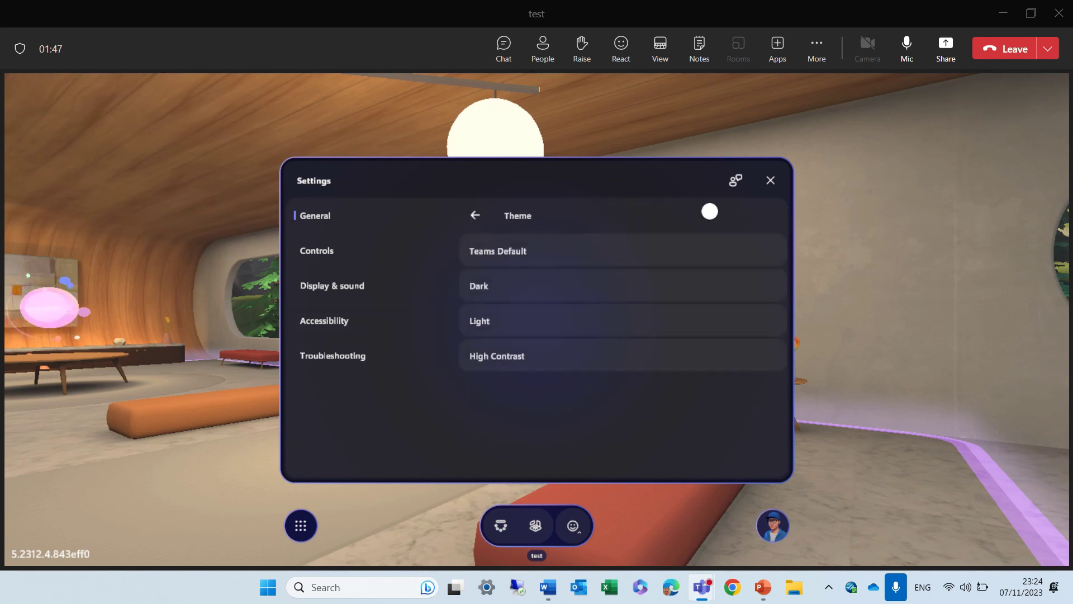
left_click(489, 225)
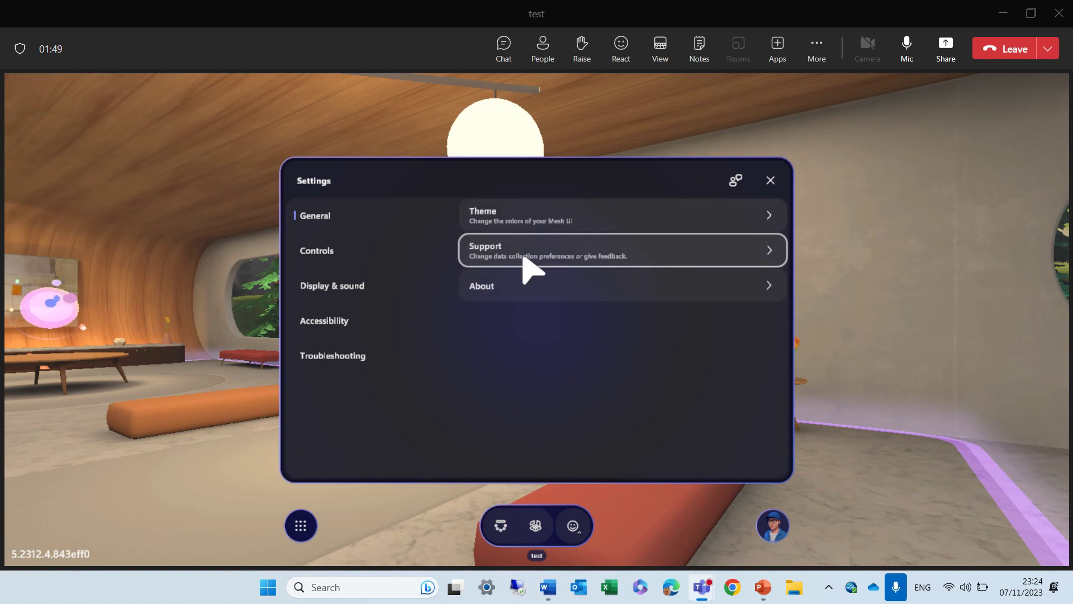
left_click(570, 258)
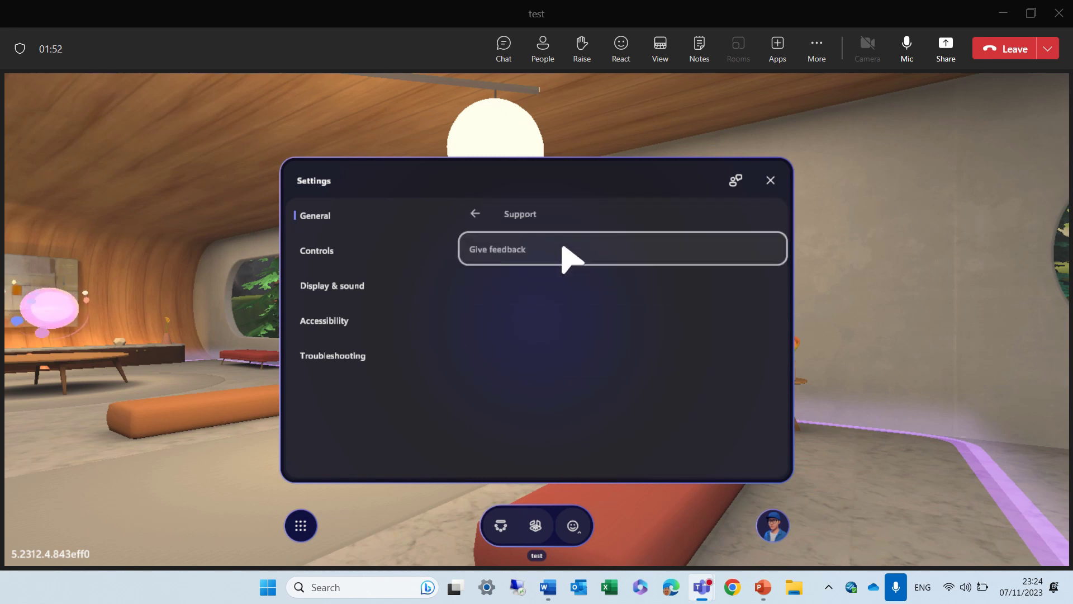
left_click(476, 223)
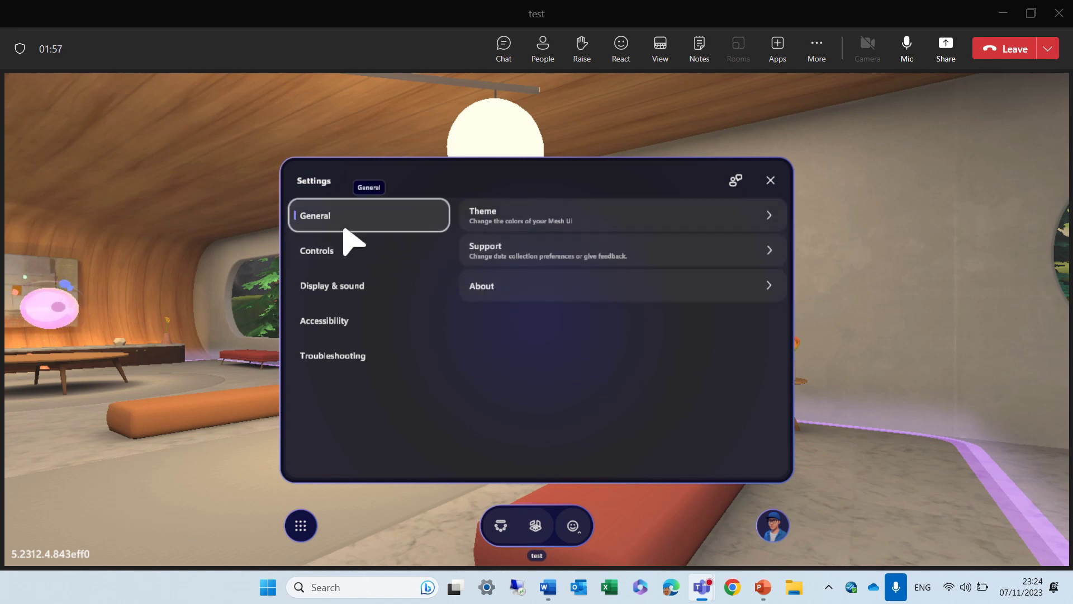
Show the keyboard shortcuts list under Controls and turn the view with Q.
left_click(340, 246)
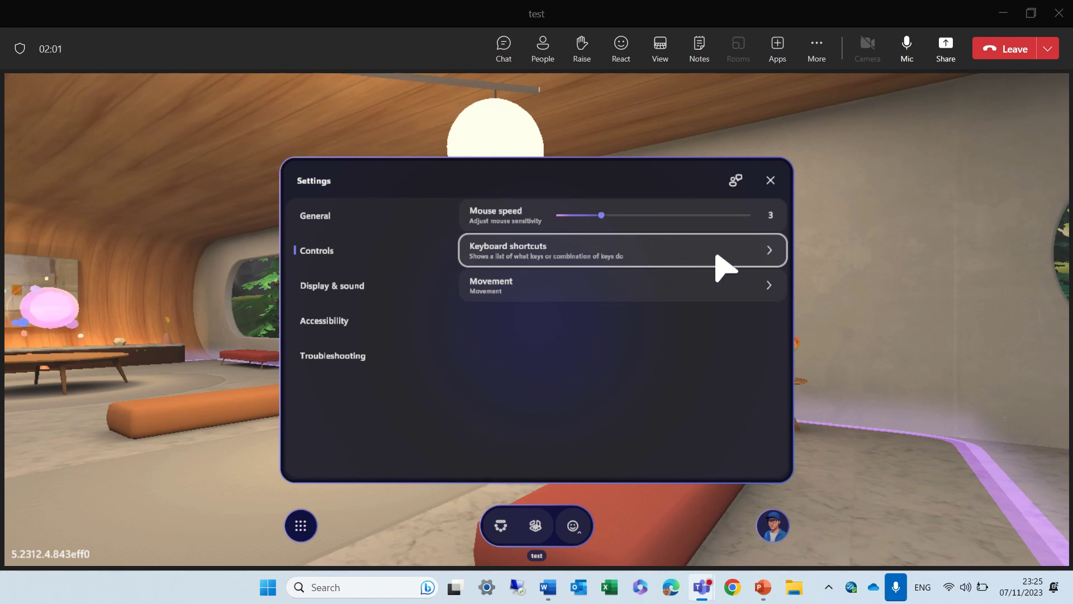
left_click(761, 251)
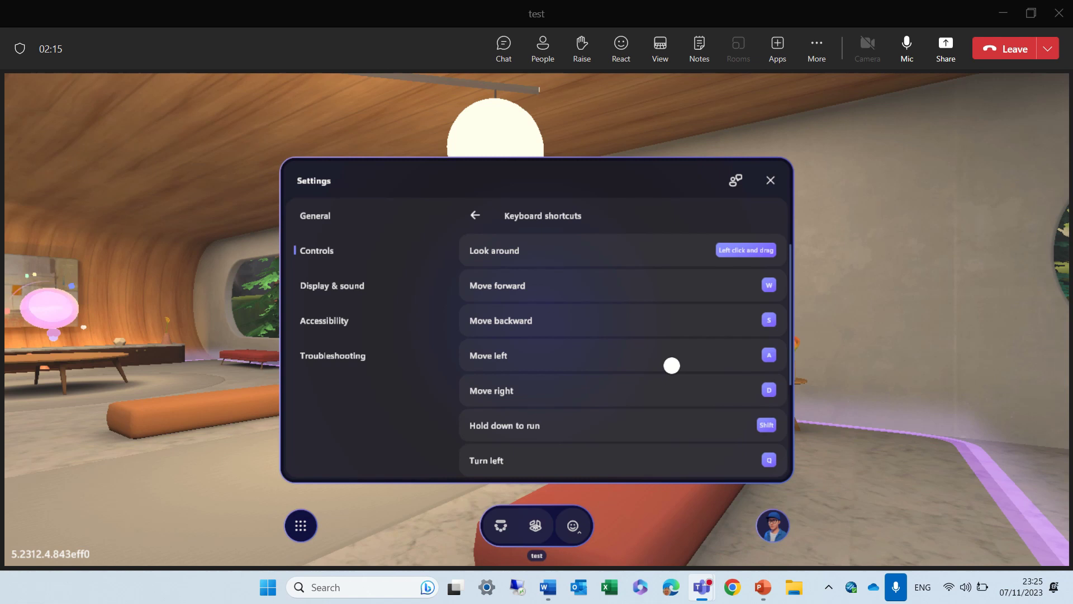
key("q")
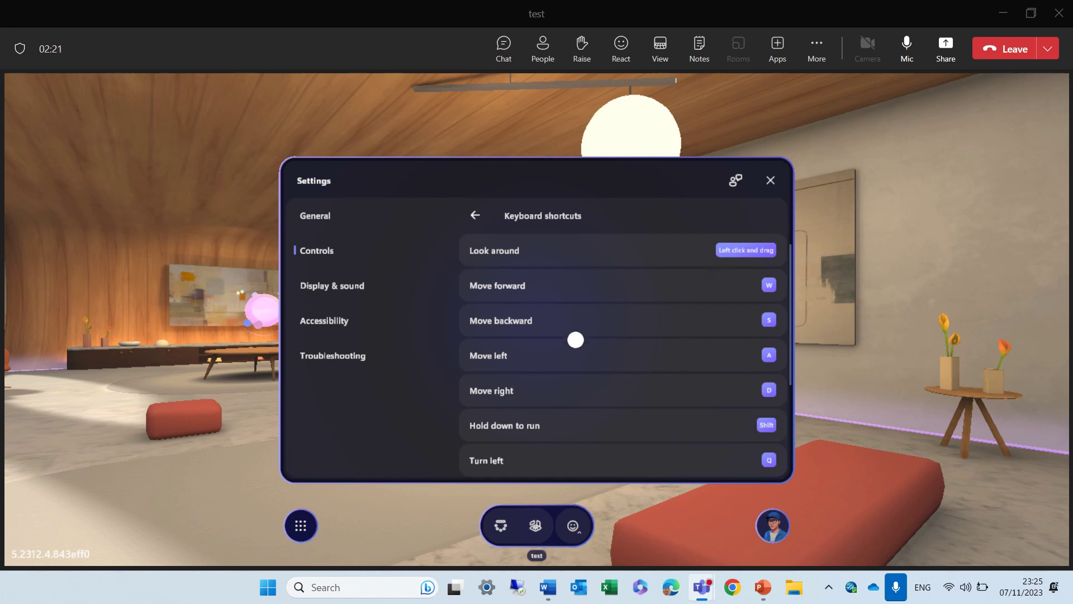
Close Settings and walk forward toward the painting wall and window.
left_click(770, 180)
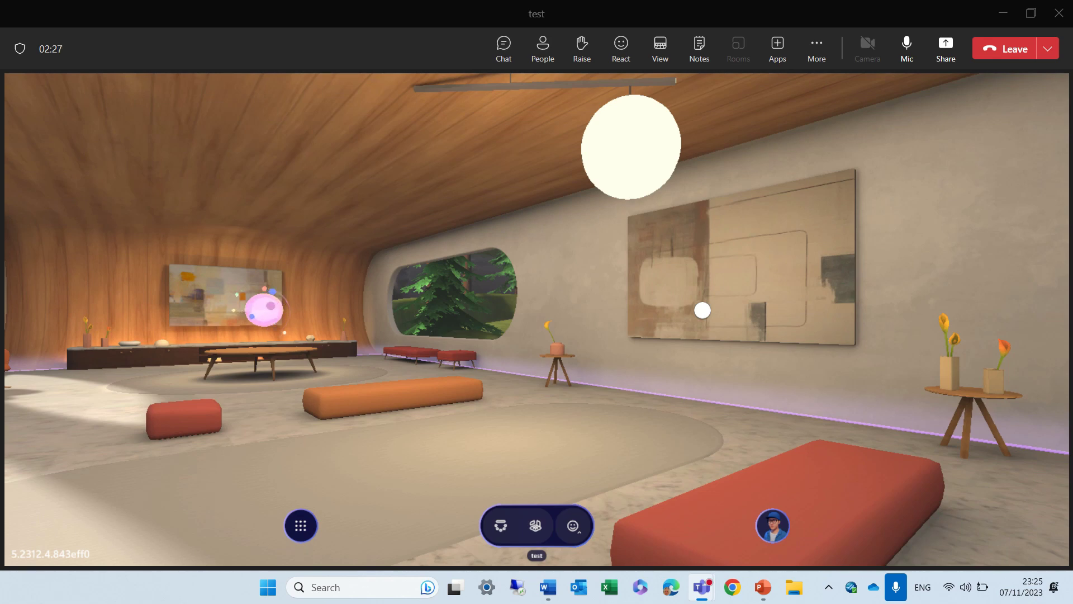
key("w")
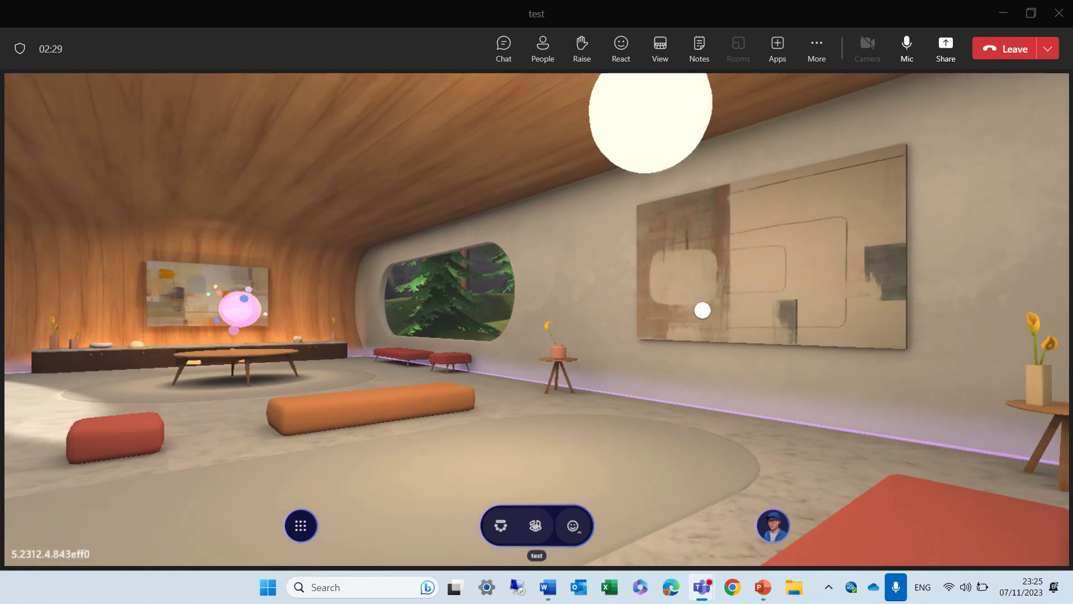
key("w")
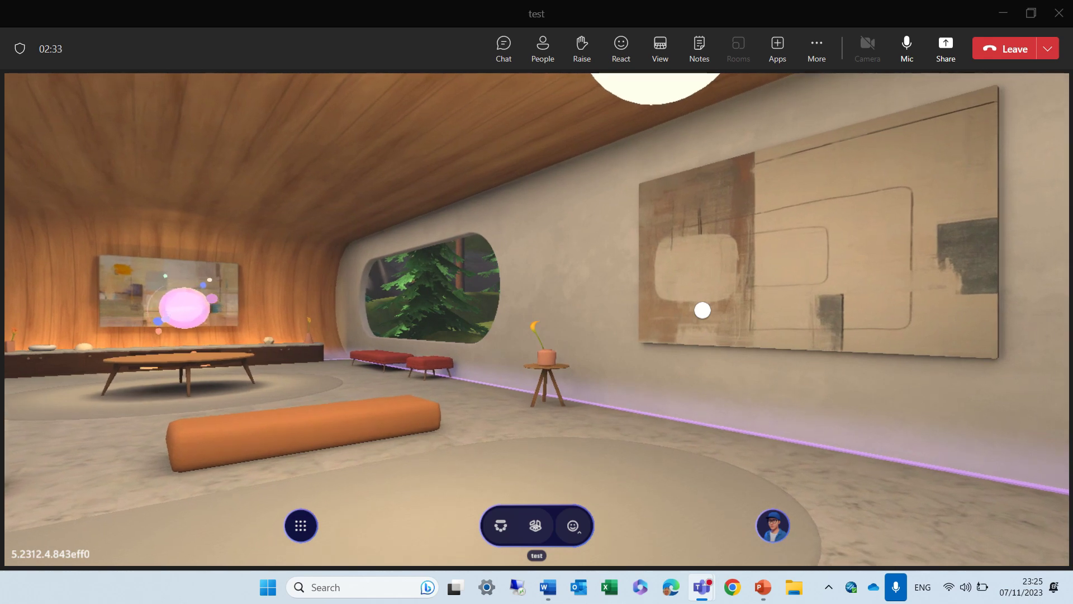
key("w")
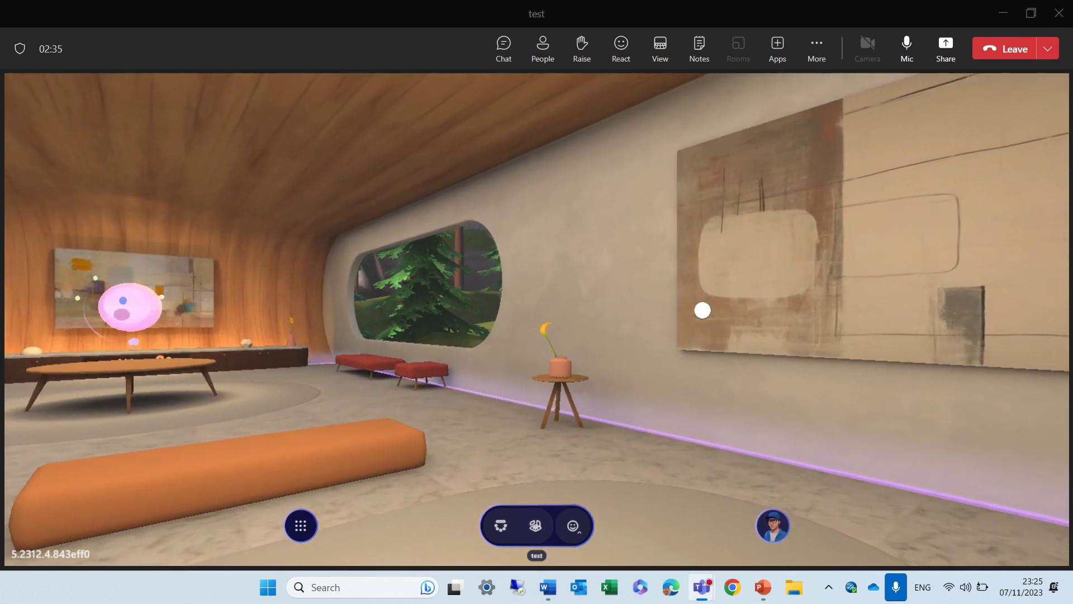
Turn to view the mountain landscape and fire pit, then walk back into the lounge.
key("q")
key("q")
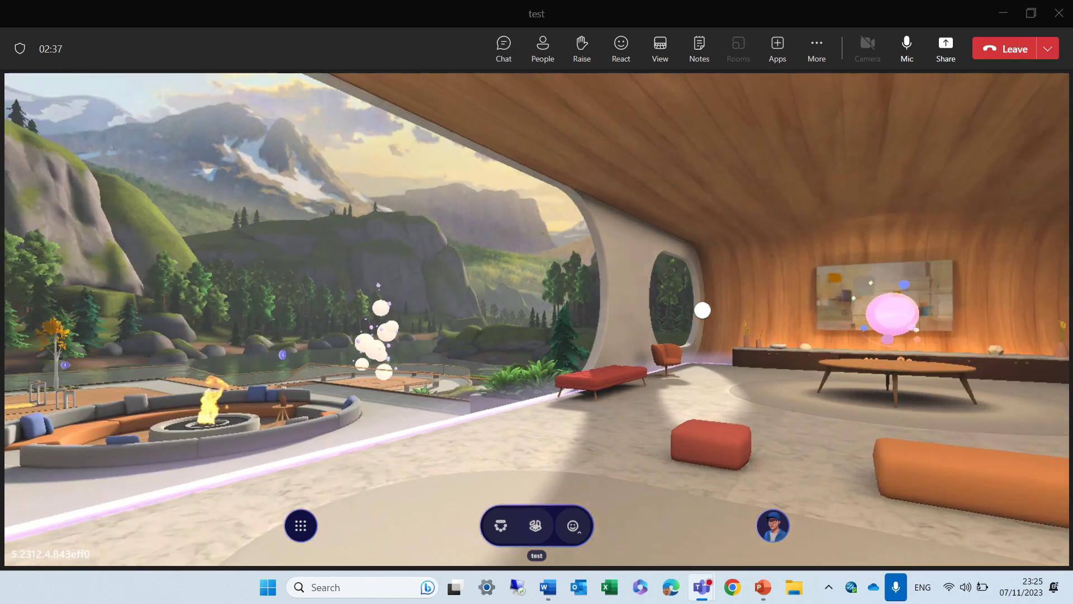
key("e")
key("q")
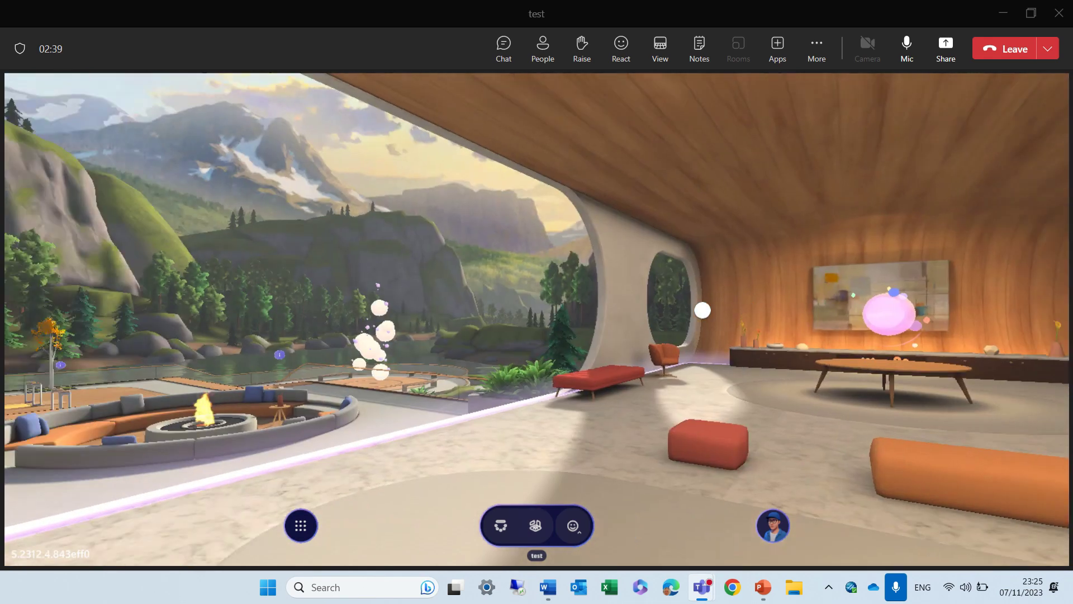
key("q")
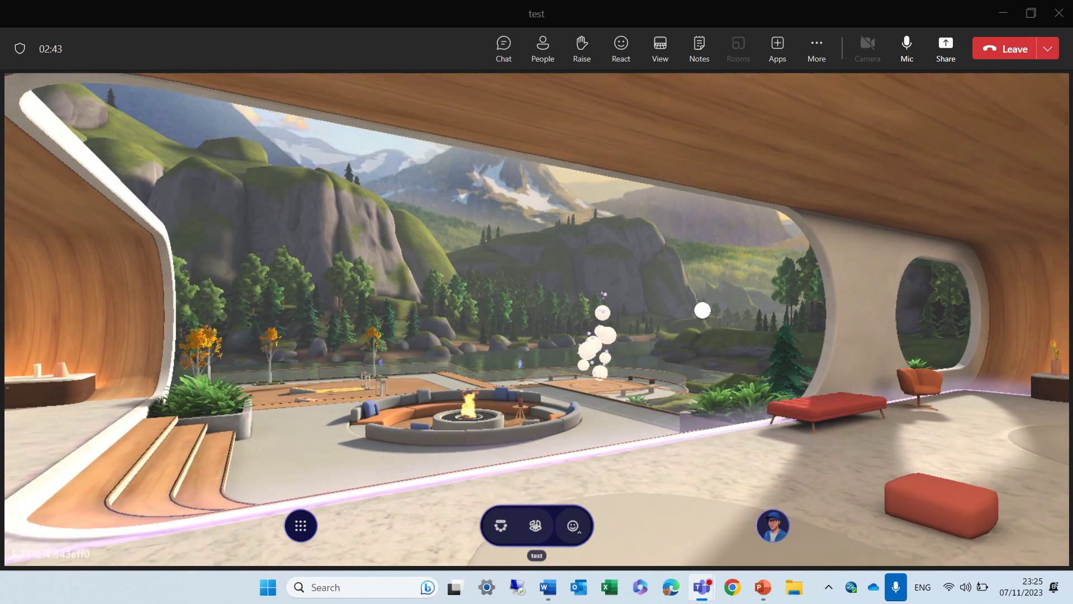
key("e")
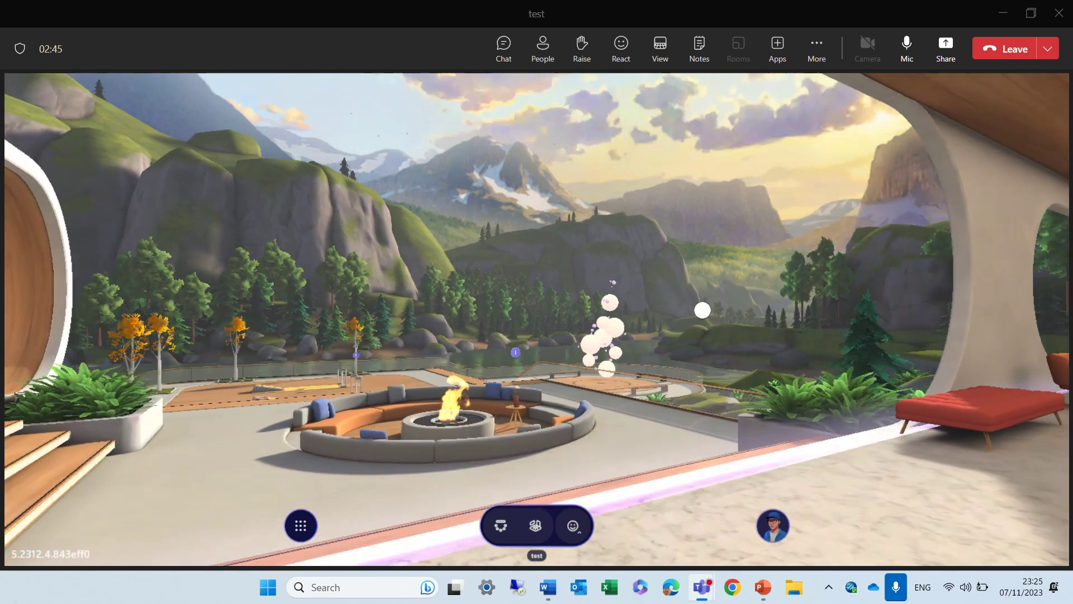
key("s")
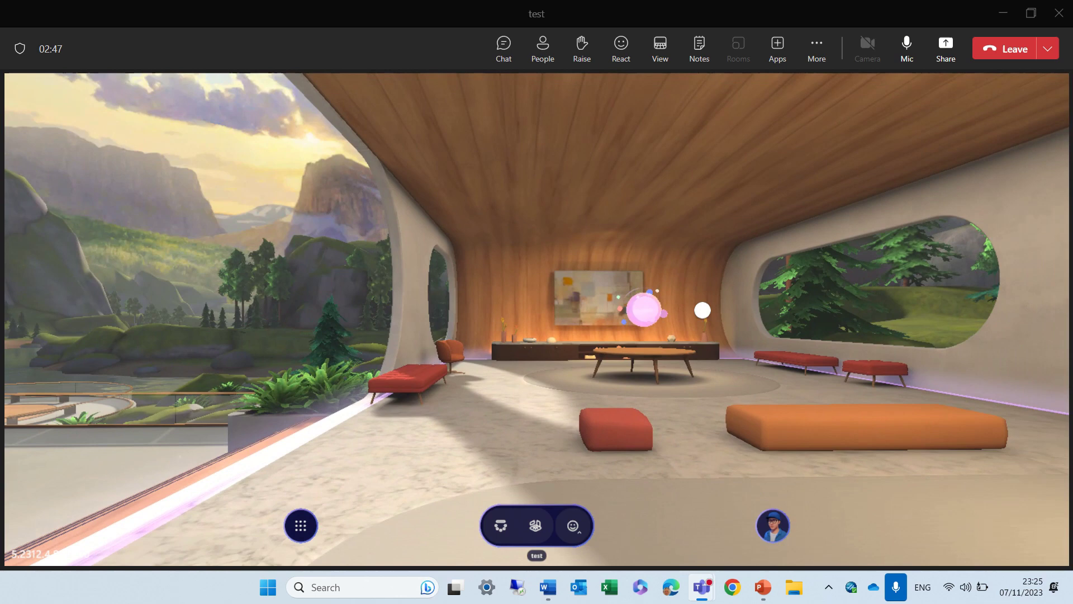
key("w")
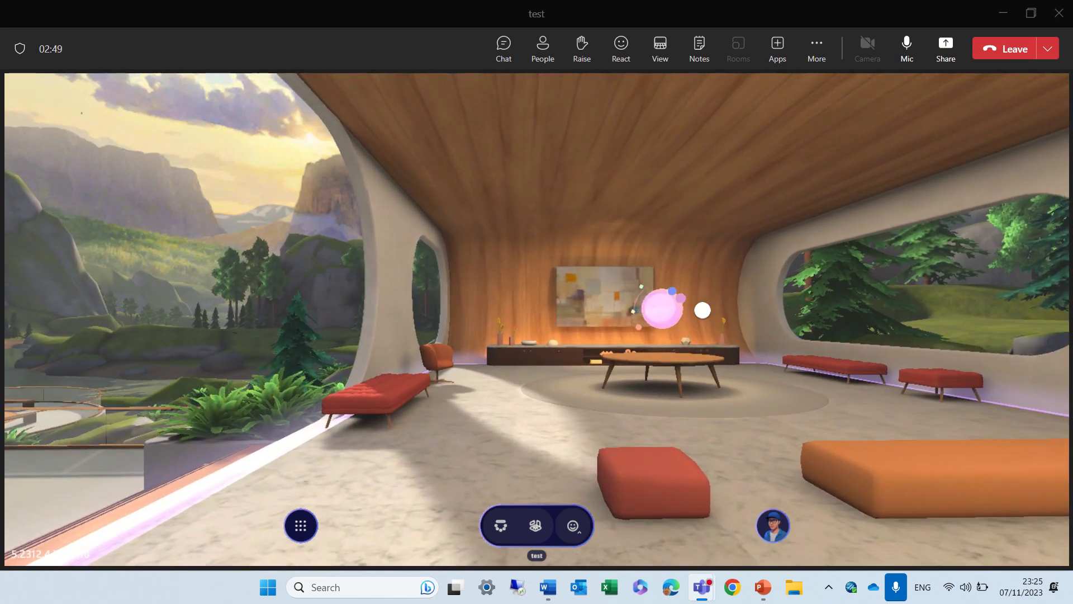
Walk to the pink orb and cycle it to 'What is your favorite thing about working in this office?'.
key("e")
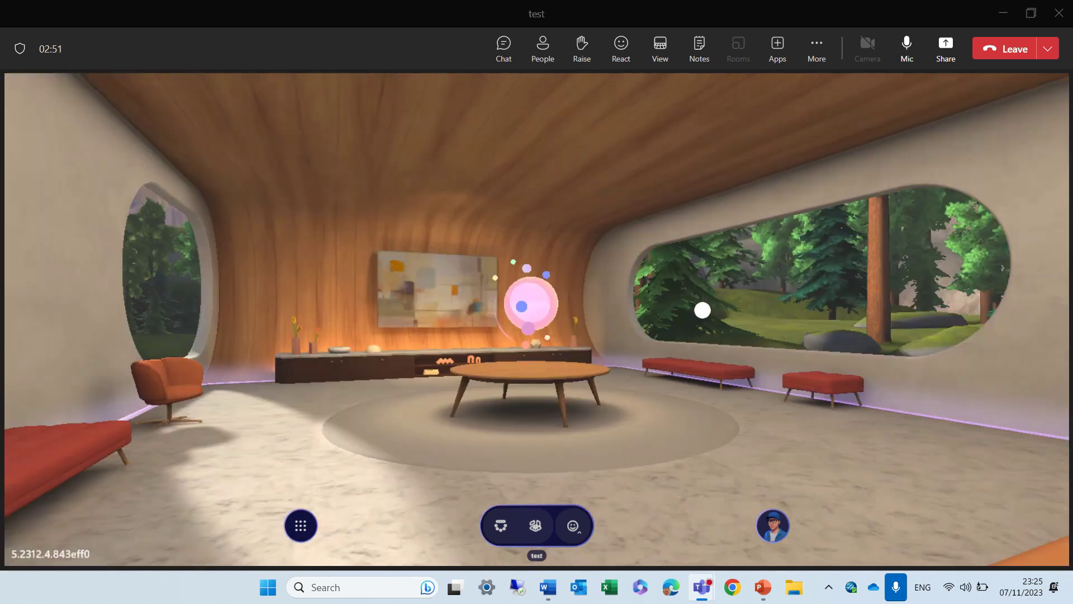
key("q")
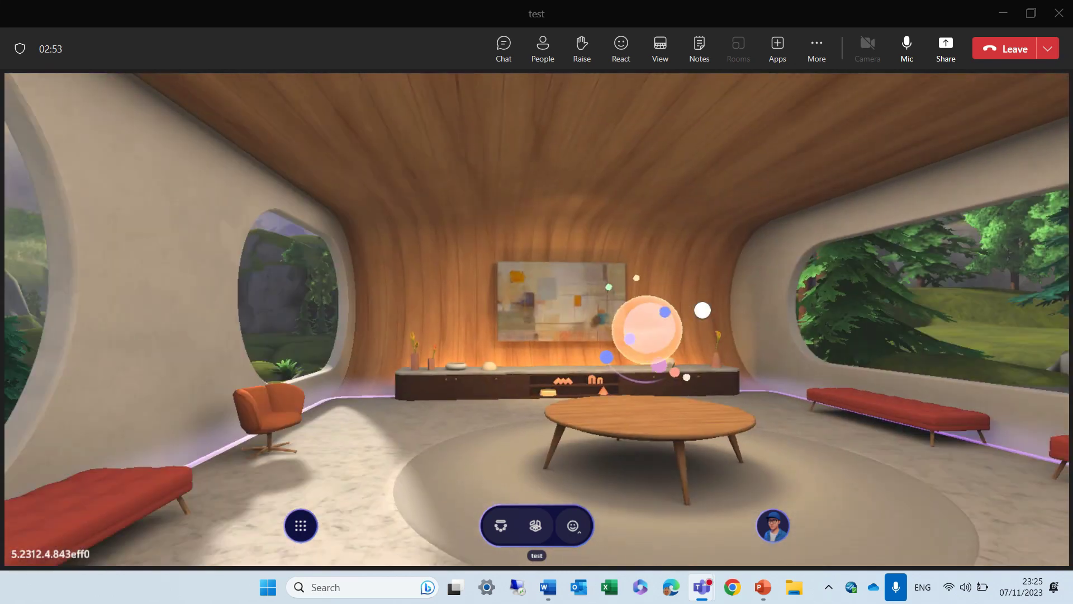
key("e")
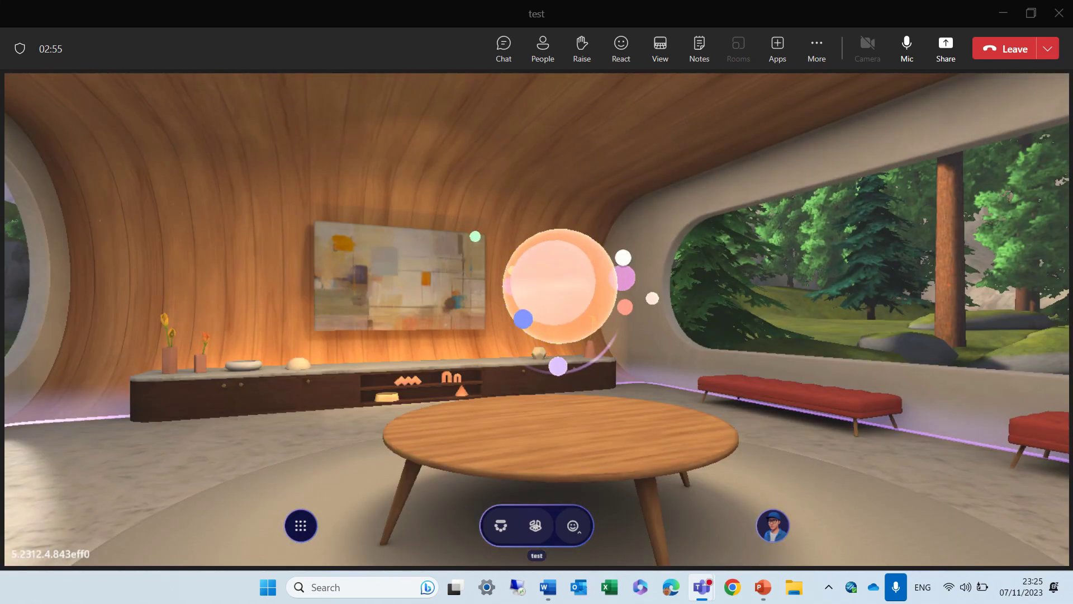
left_click(577, 298)
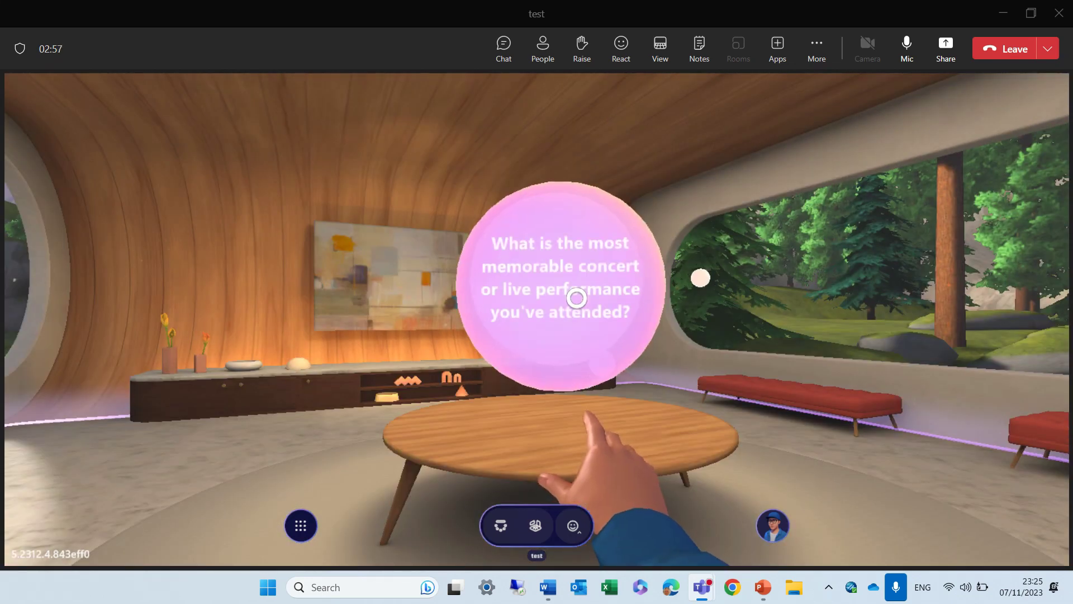
key("w")
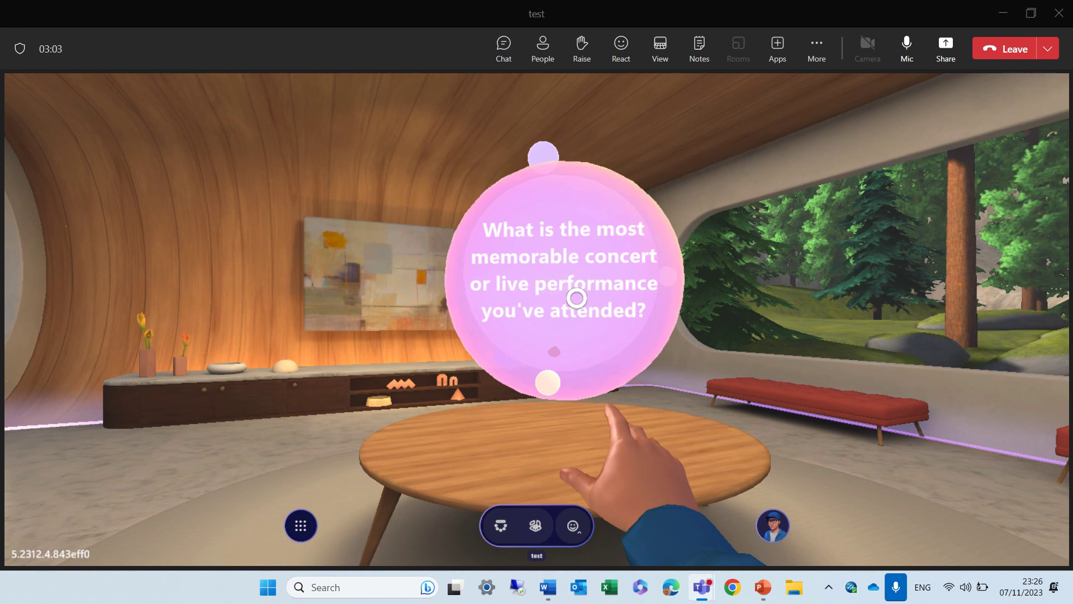
left_click(501, 300)
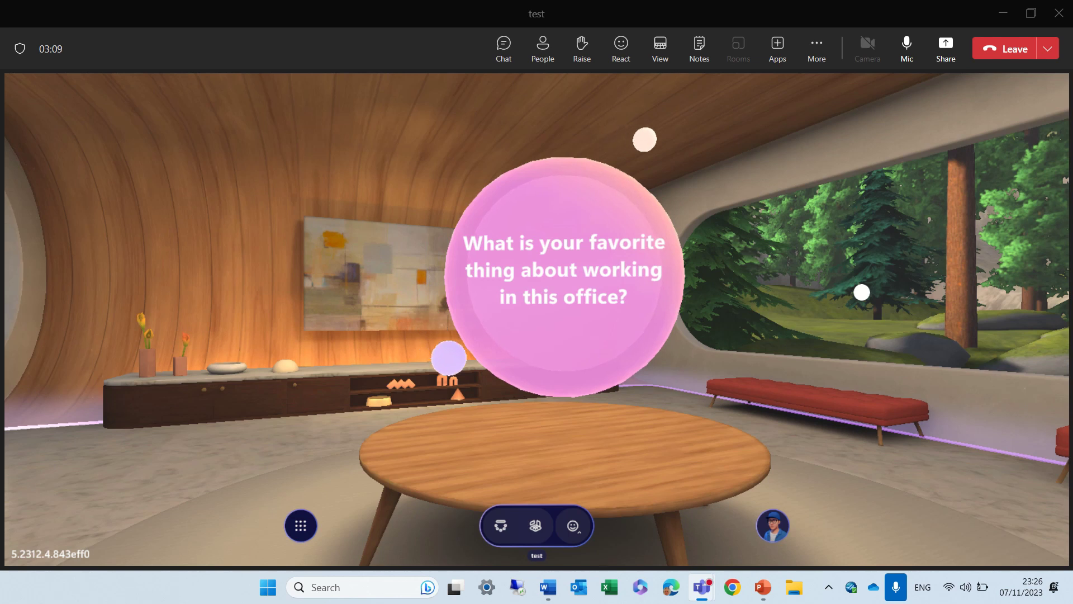
Send Surprised, Laugh and Clap reactions, then bring up the environment choices.
left_click(582, 537)
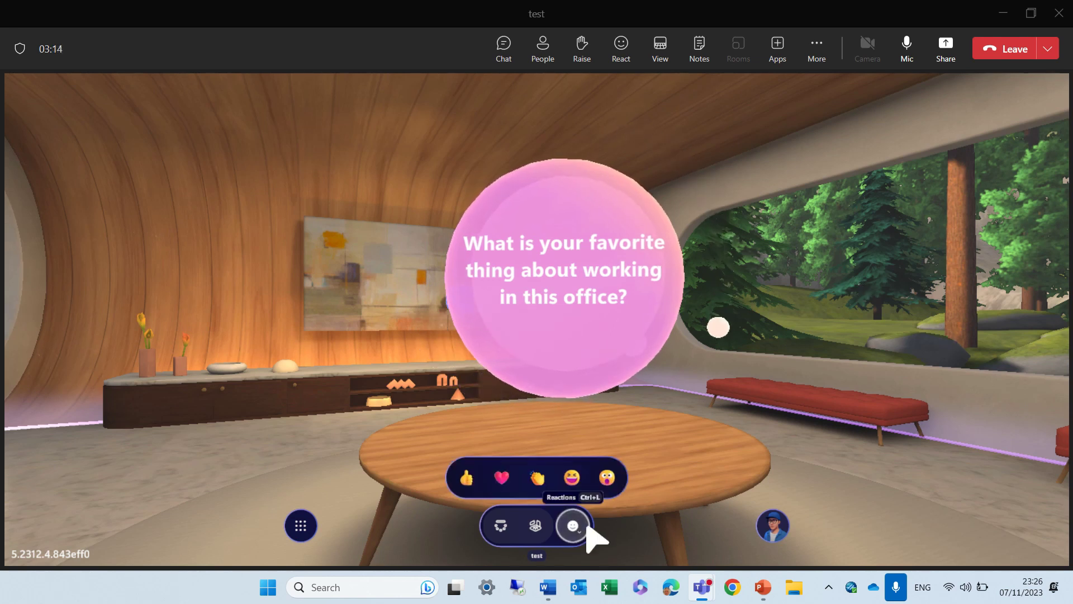
left_click(614, 482)
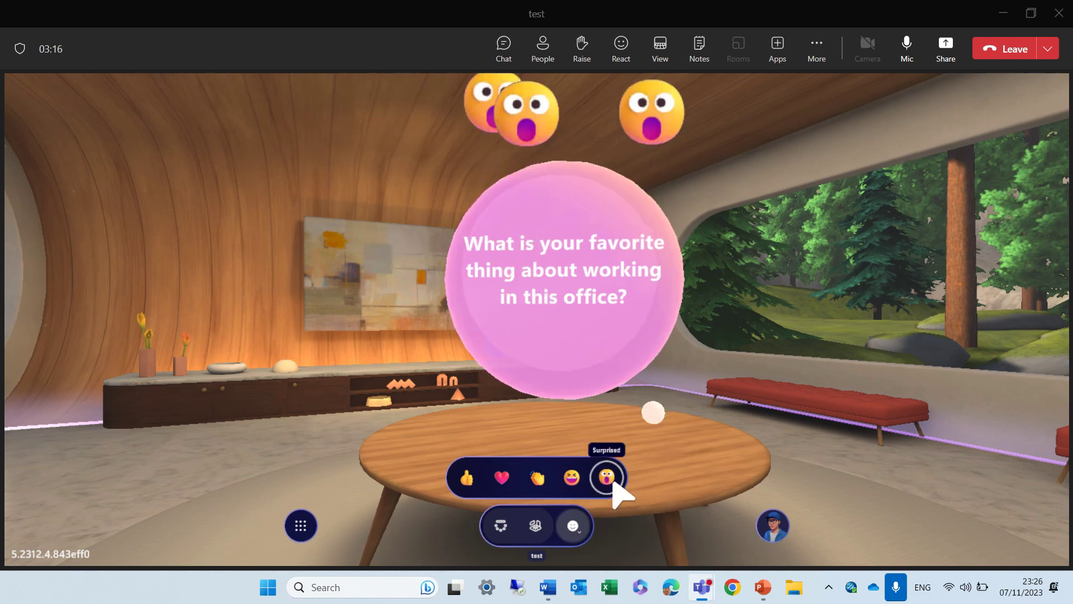
left_click(572, 476)
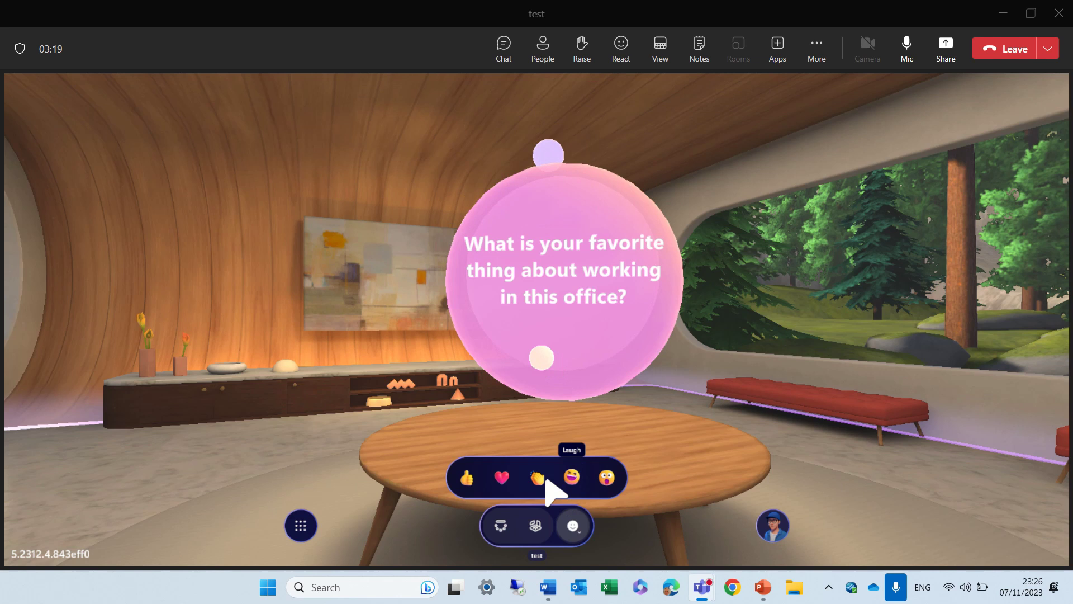
left_click(545, 479)
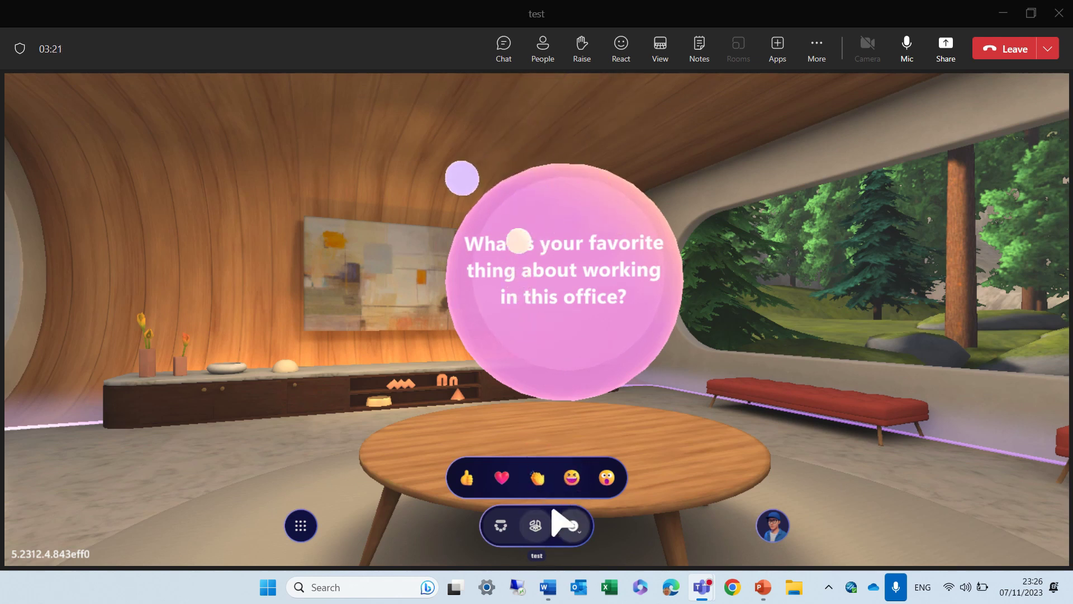
left_click(538, 530)
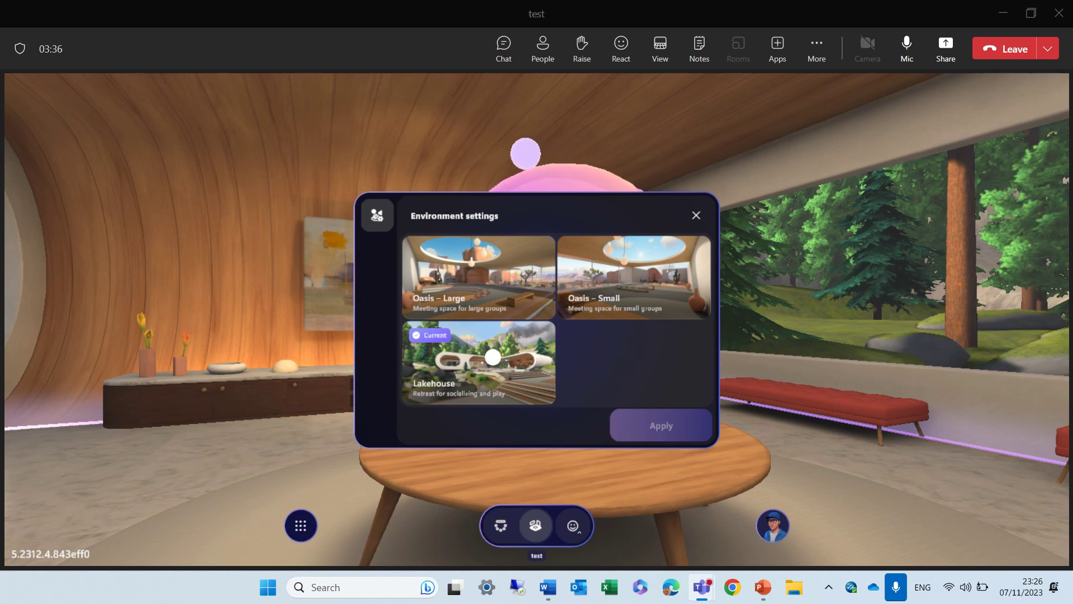
Apply the Oasis – Large environment and confirm the experimental-feature change for everyone.
left_click(472, 281)
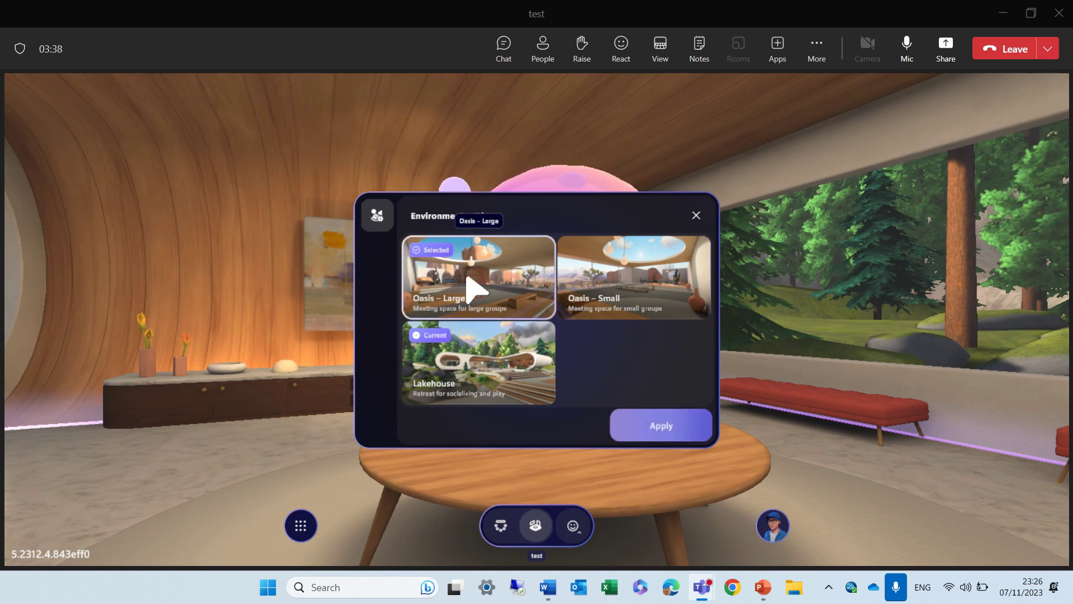
left_click(664, 430)
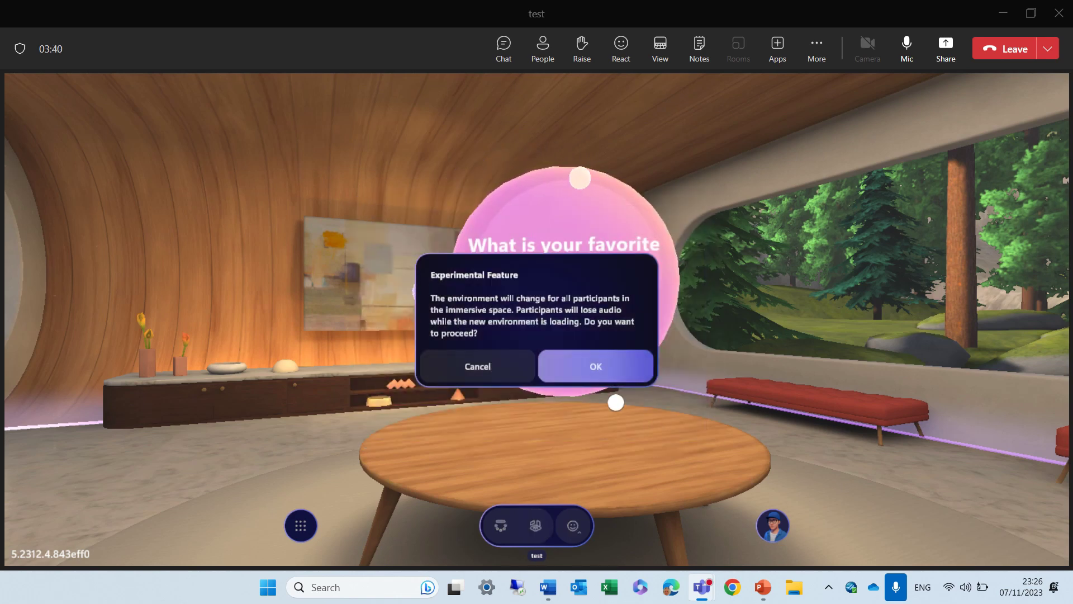
left_click(585, 377)
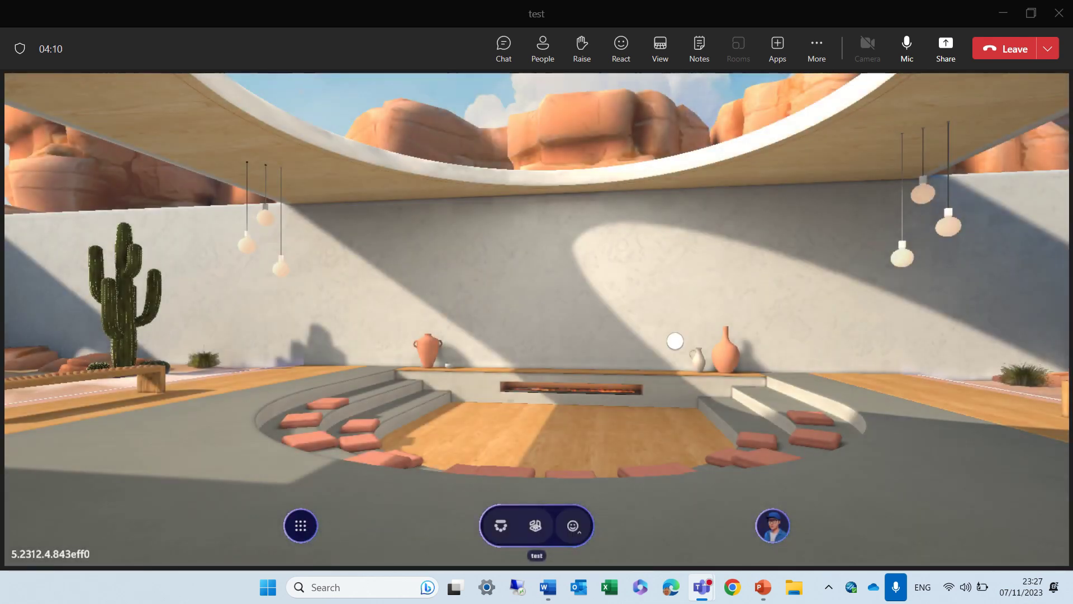
Pick an empty right-side seat in the Seating overview and close the panel.
left_click(503, 528)
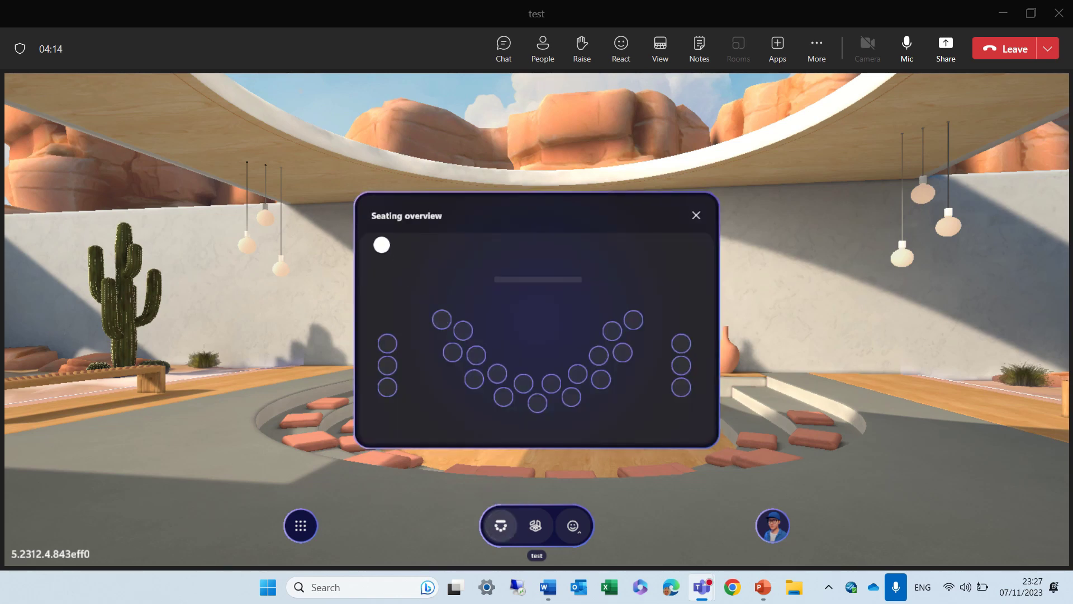
left_click(616, 337)
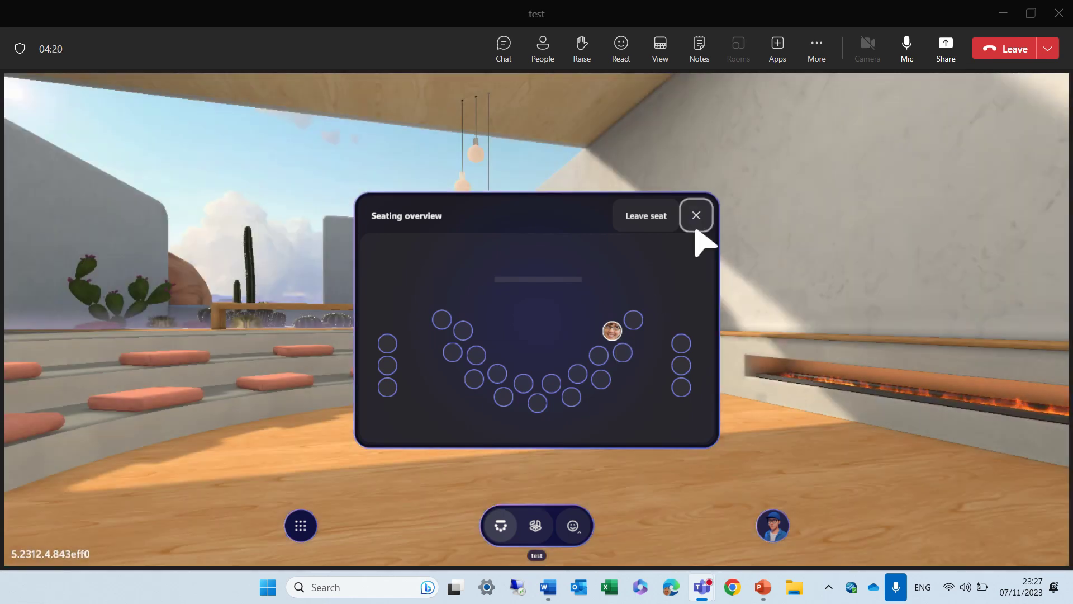
left_click(696, 217)
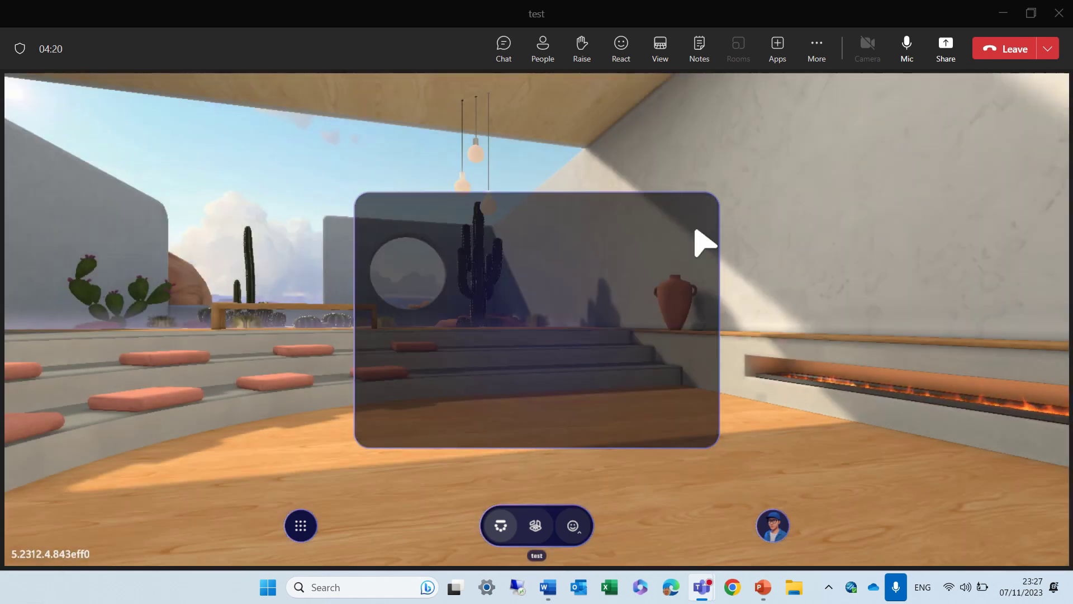
Walk past the Joshua tree window and rock wall into the outdoor lounge's sofa corner.
key("Left")
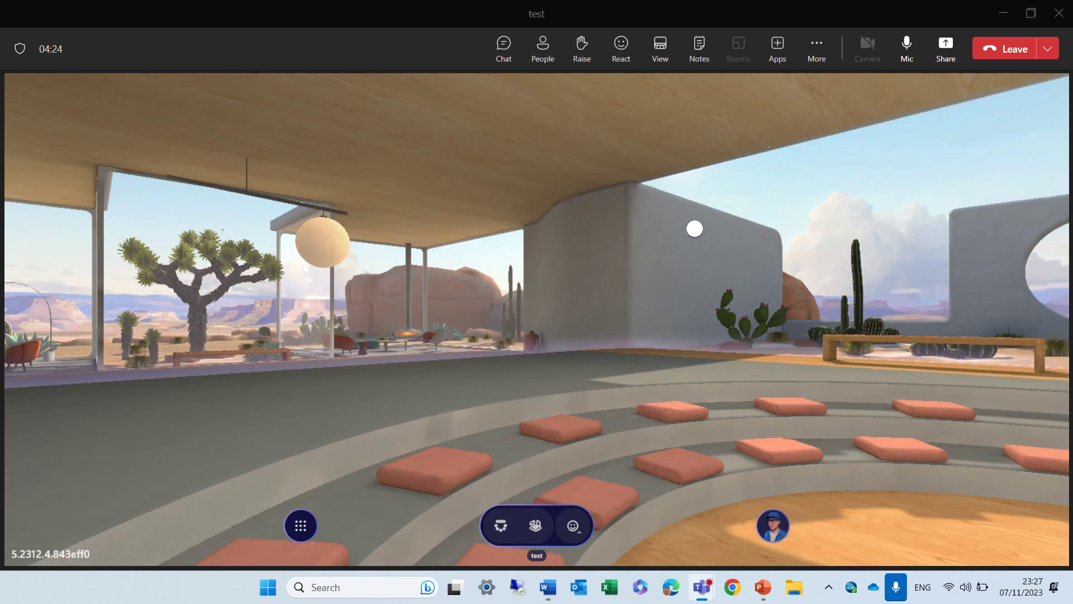
key("Right")
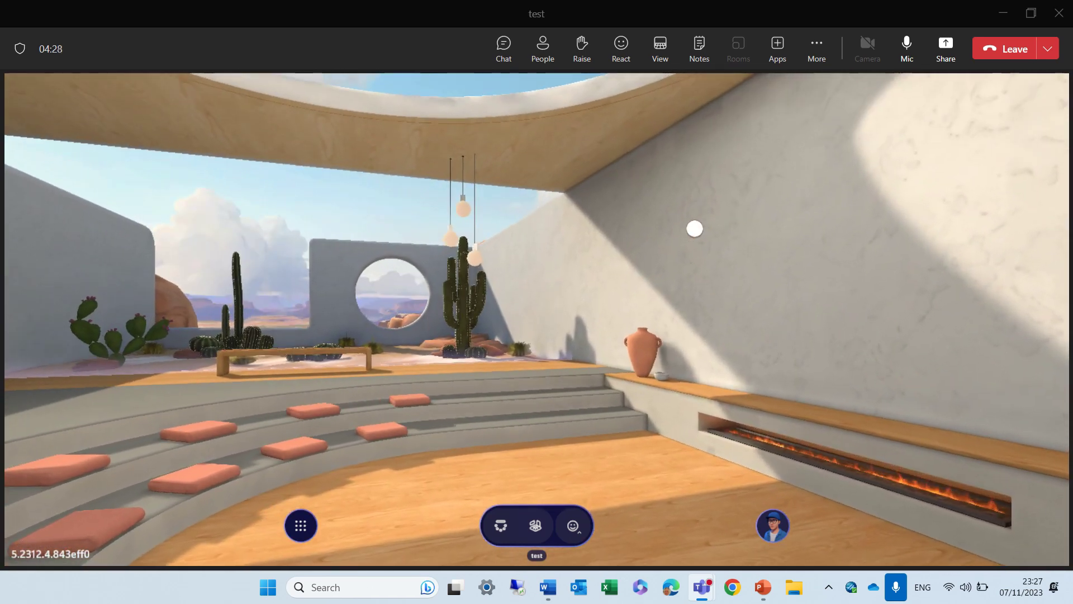
key("Left")
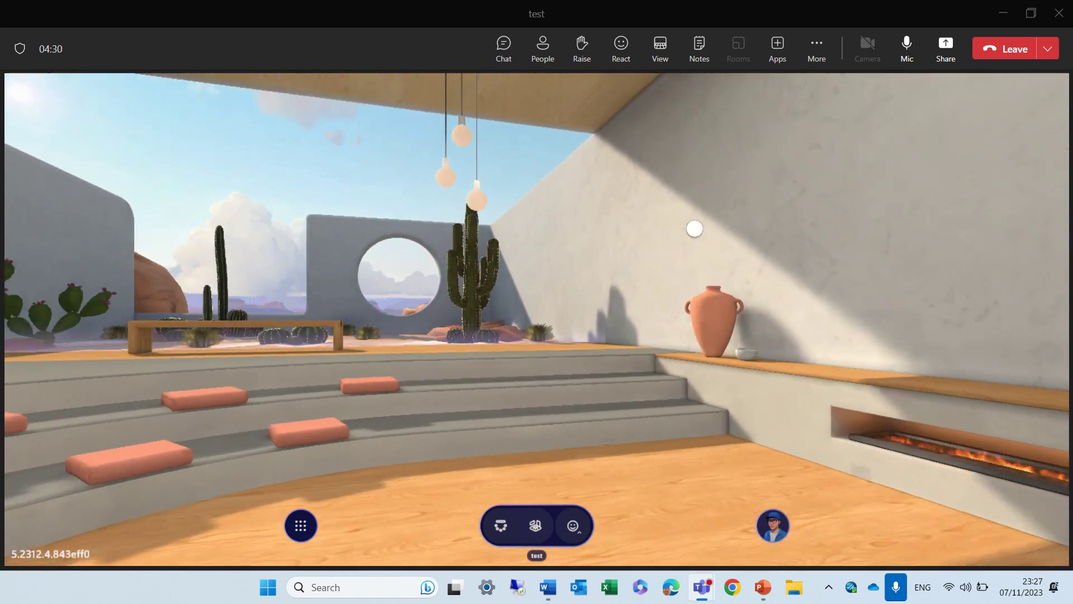
key("Left")
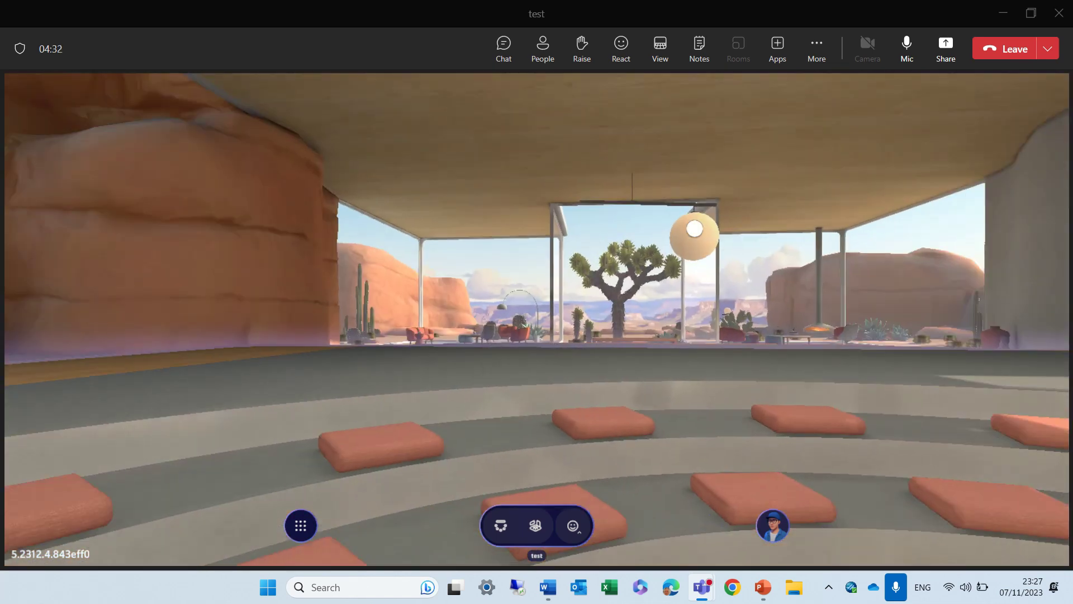
key("Up")
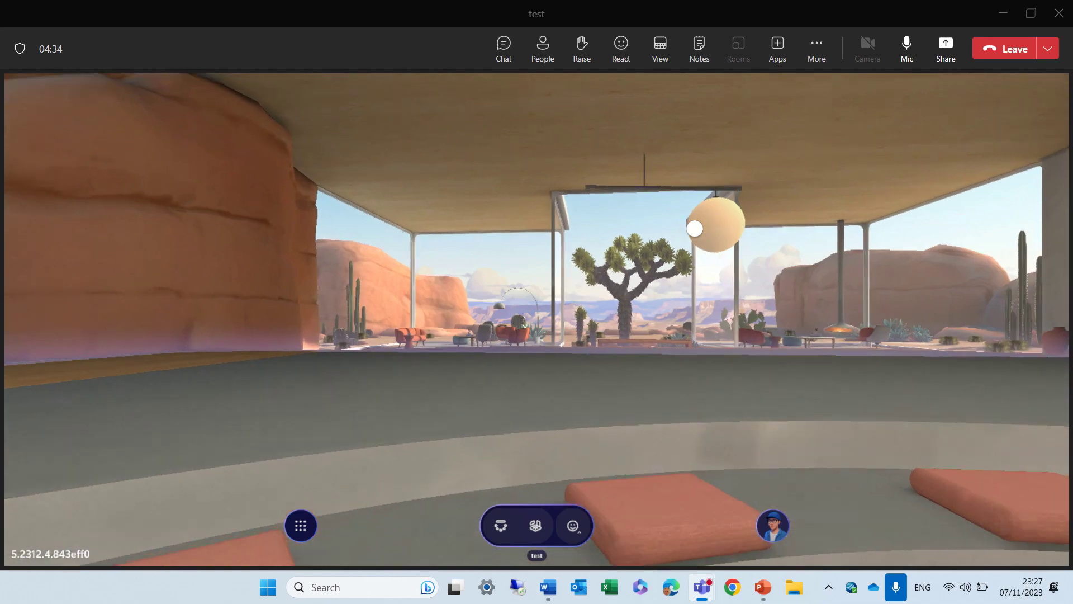
key("Right")
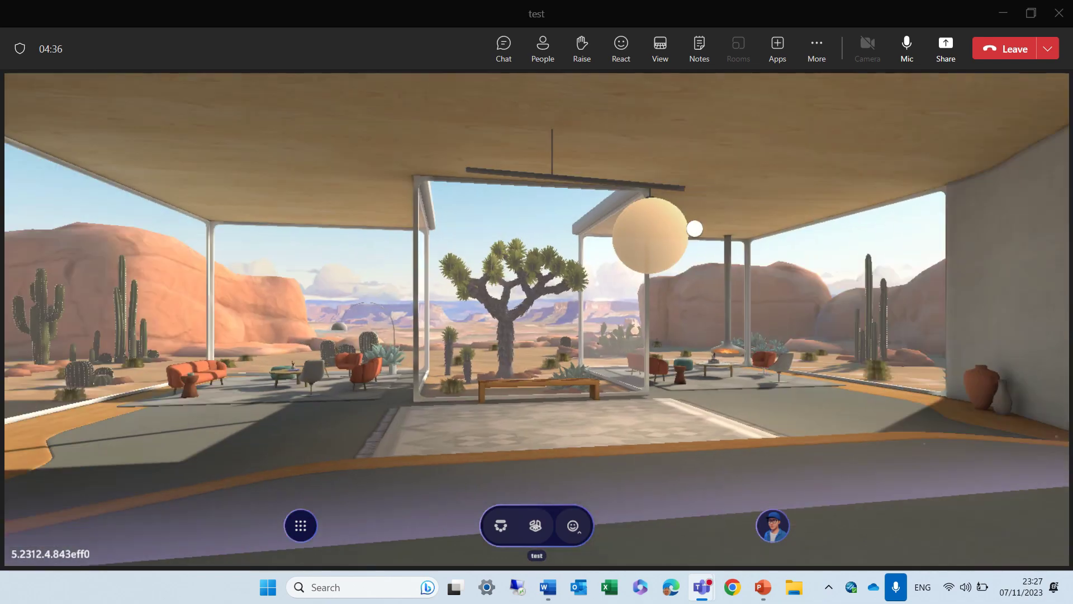
key("Left")
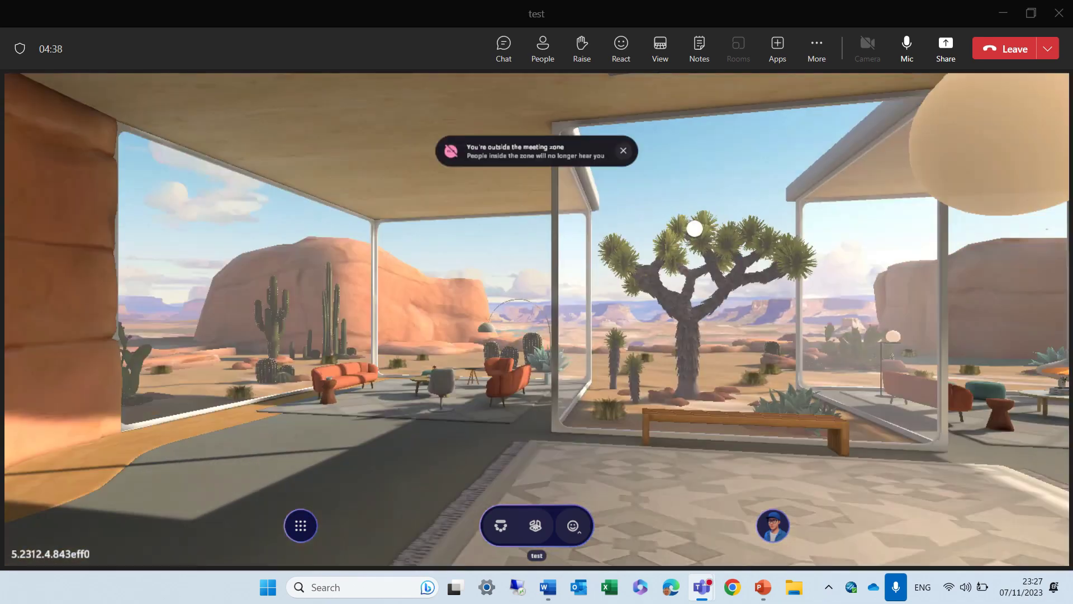
key("Up")
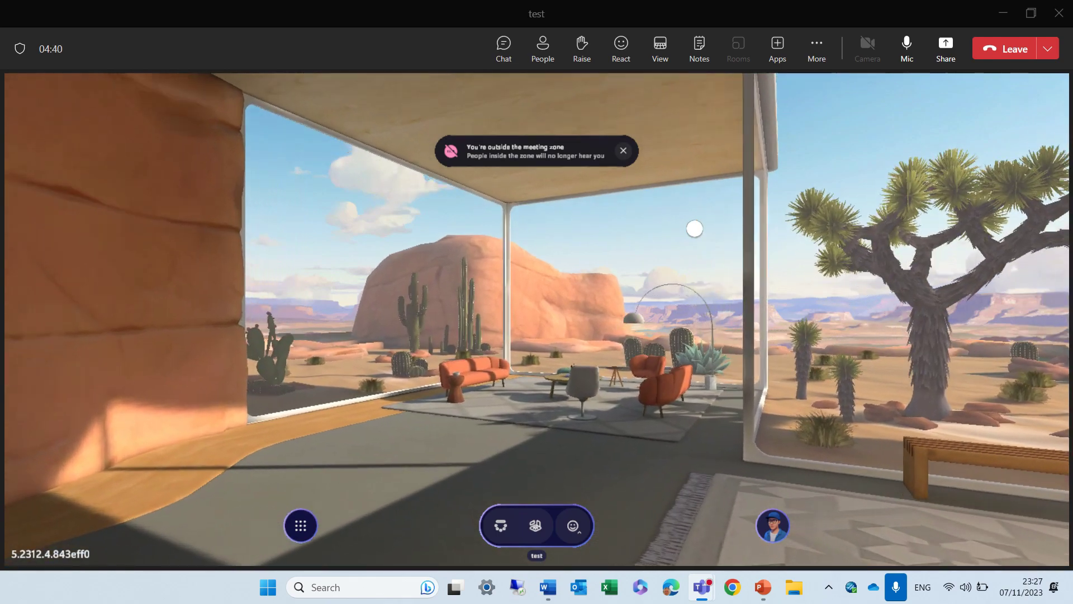
key("Up")
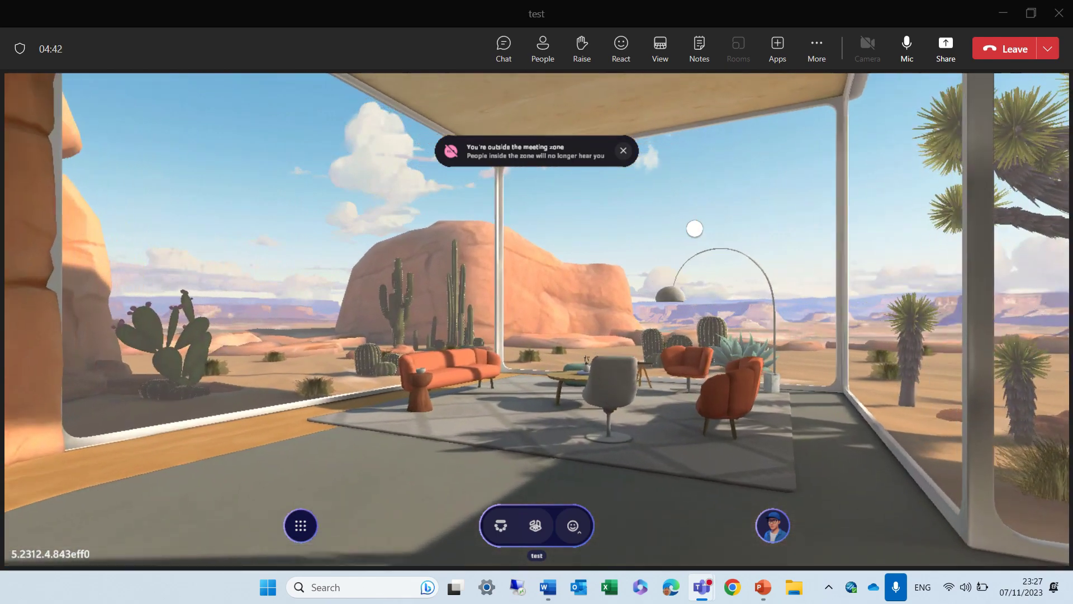
key("Up")
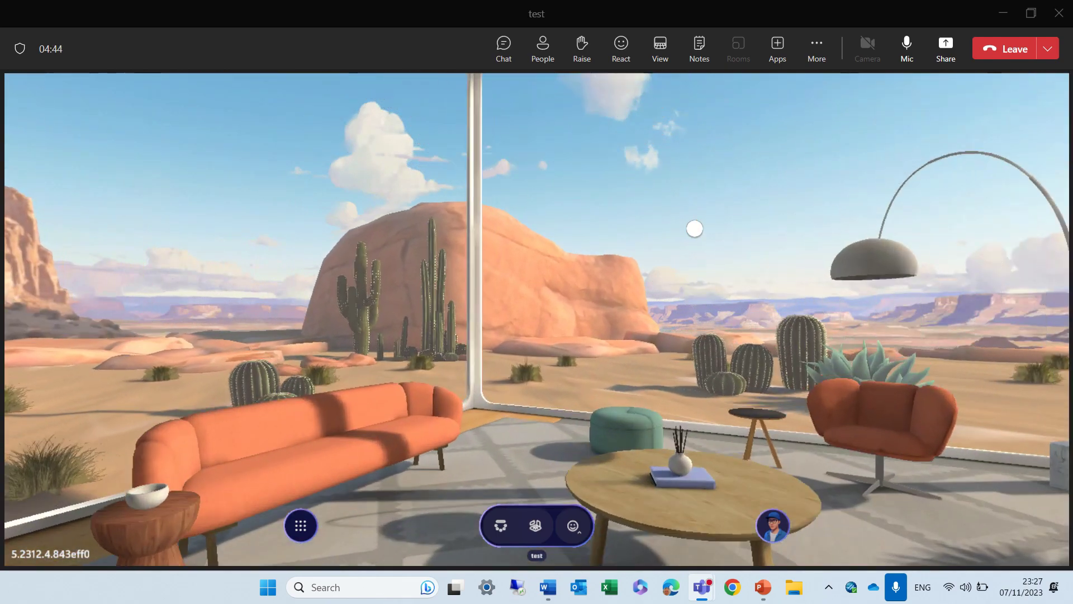
Walk back up the steps into the meeting zone, facing the sunken seating area.
key("Right")
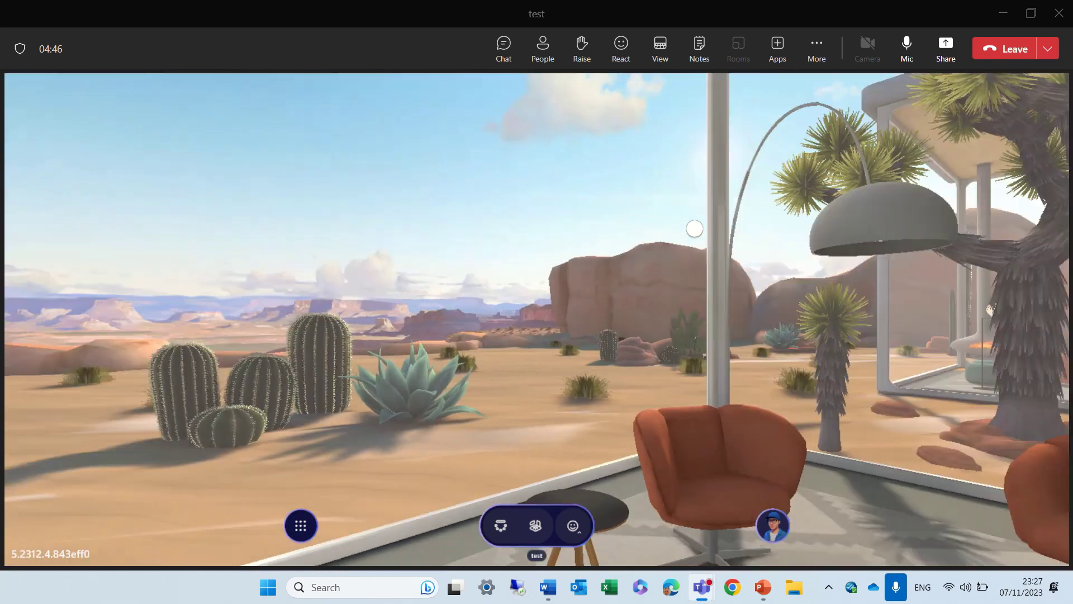
key("Right")
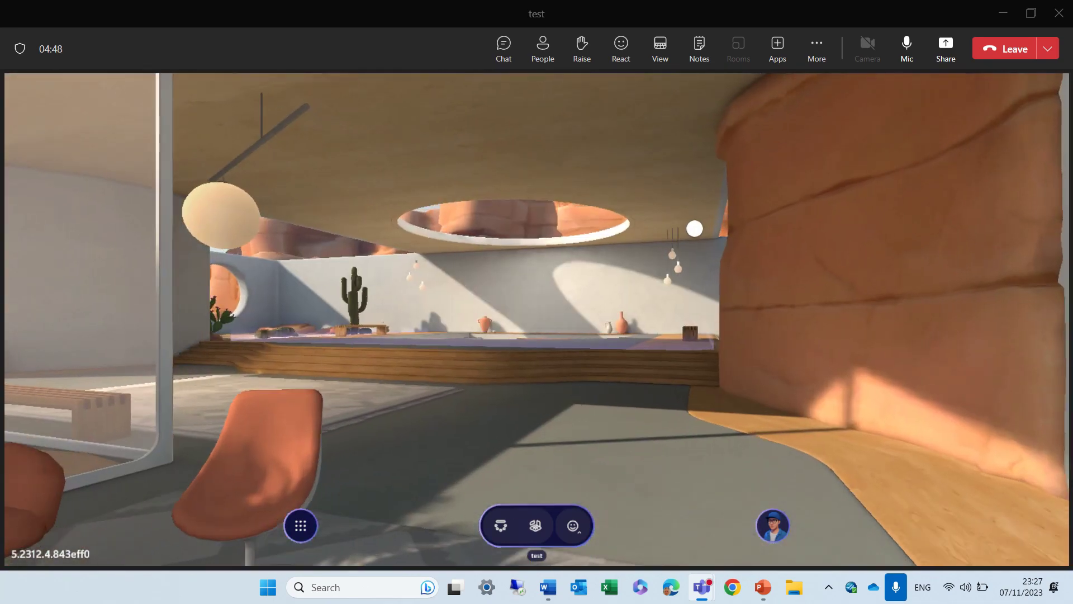
key("Left")
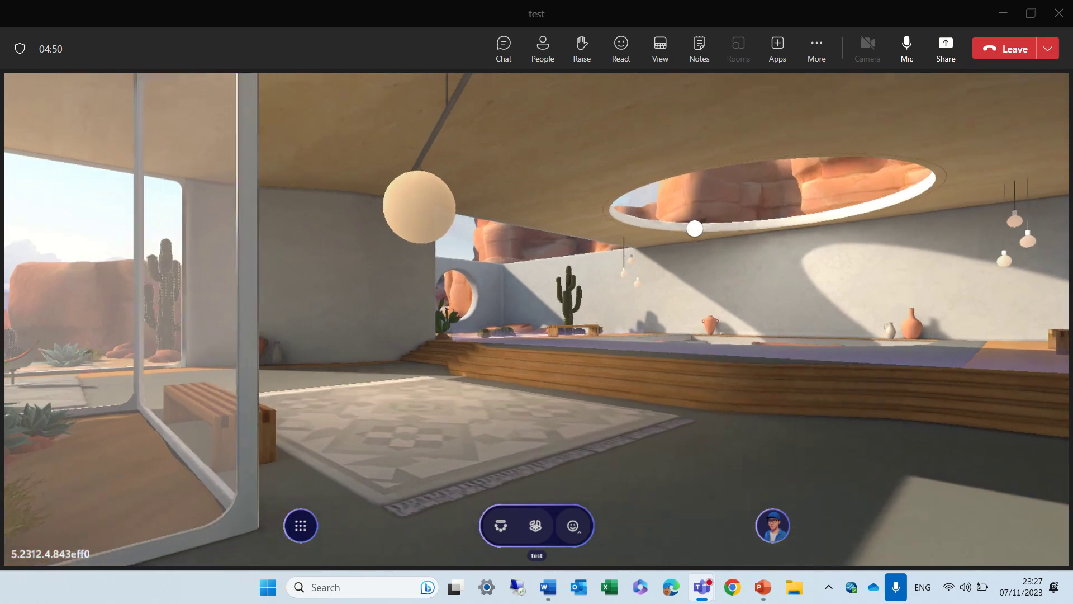
key("Up")
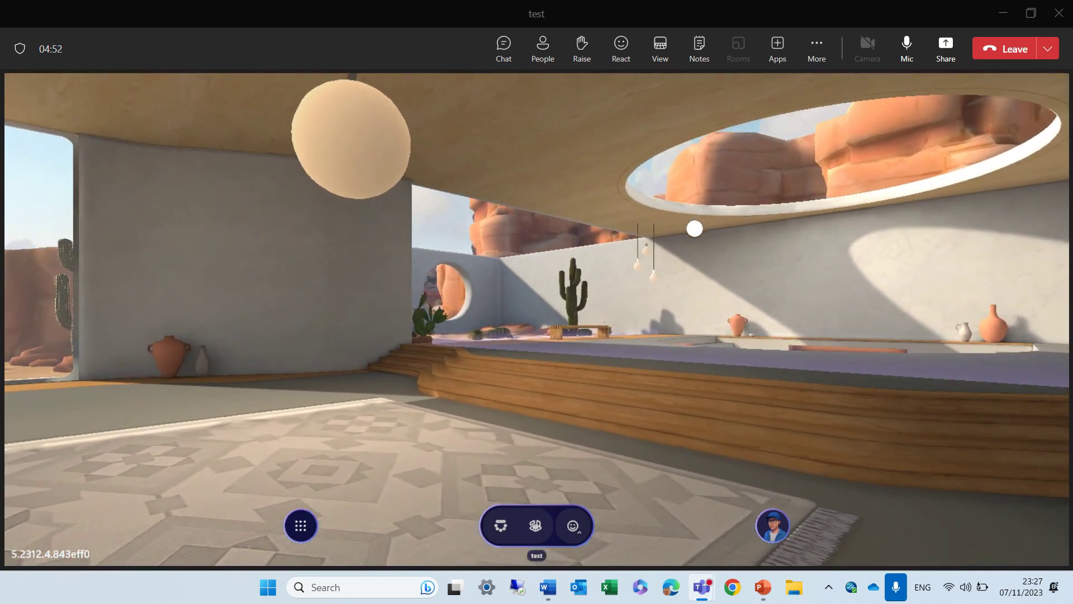
key("Up")
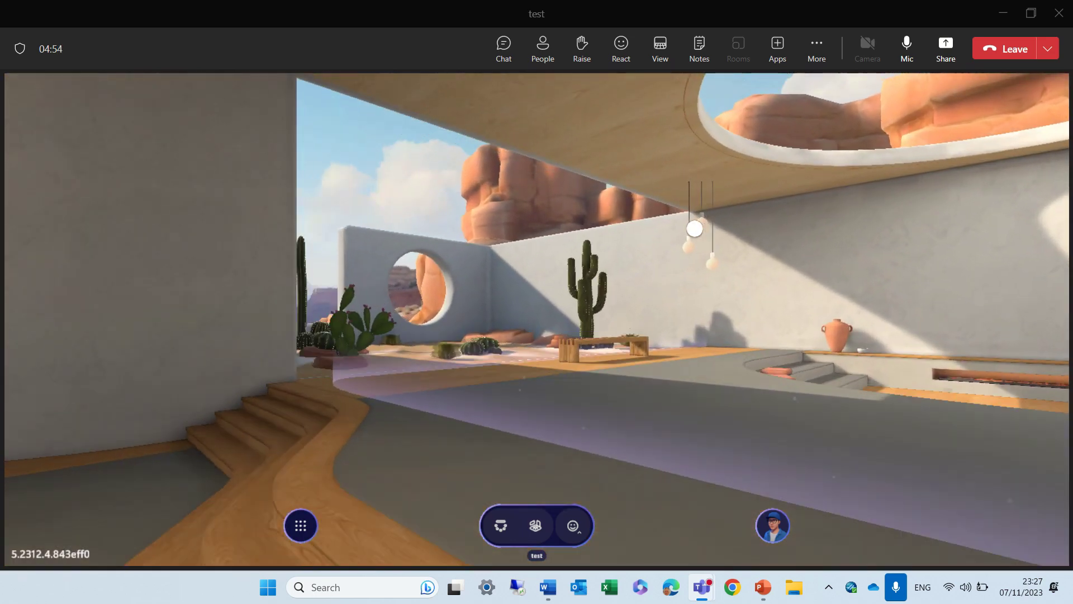
key("Up")
key("Right")
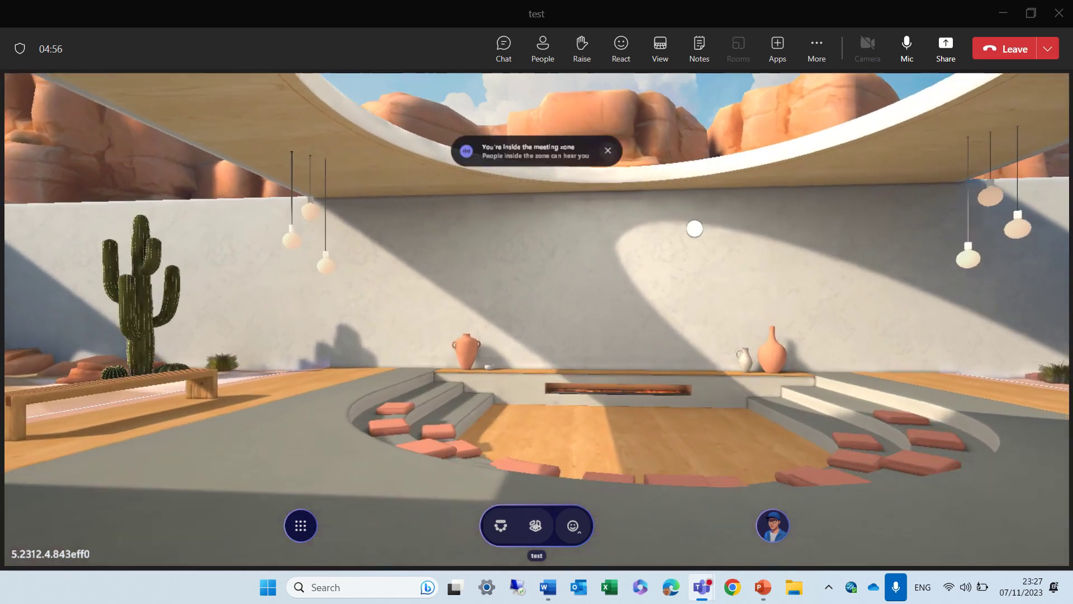